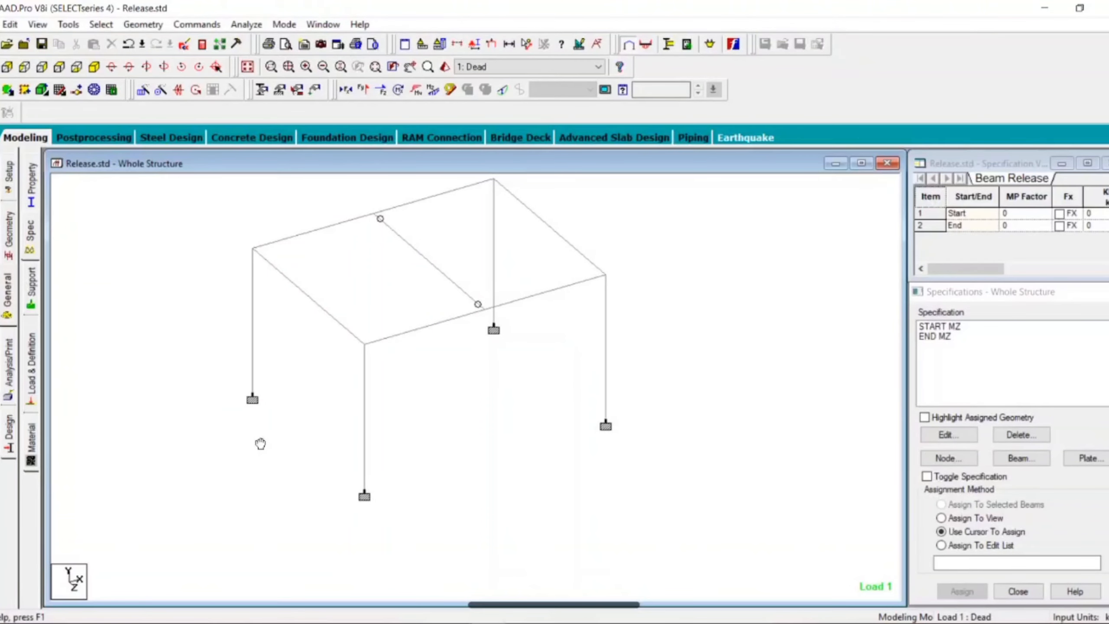
Start a beam release specification at the member start as a Partial Moment Release with MPX, MPY and MPZ enabled.
click(1020, 458)
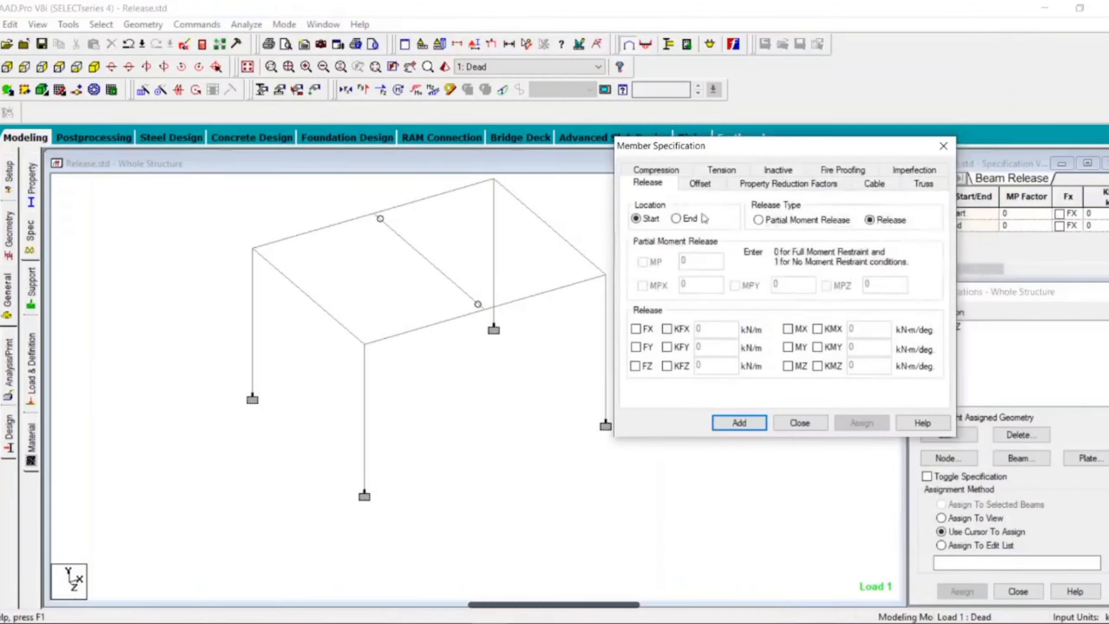
click(759, 221)
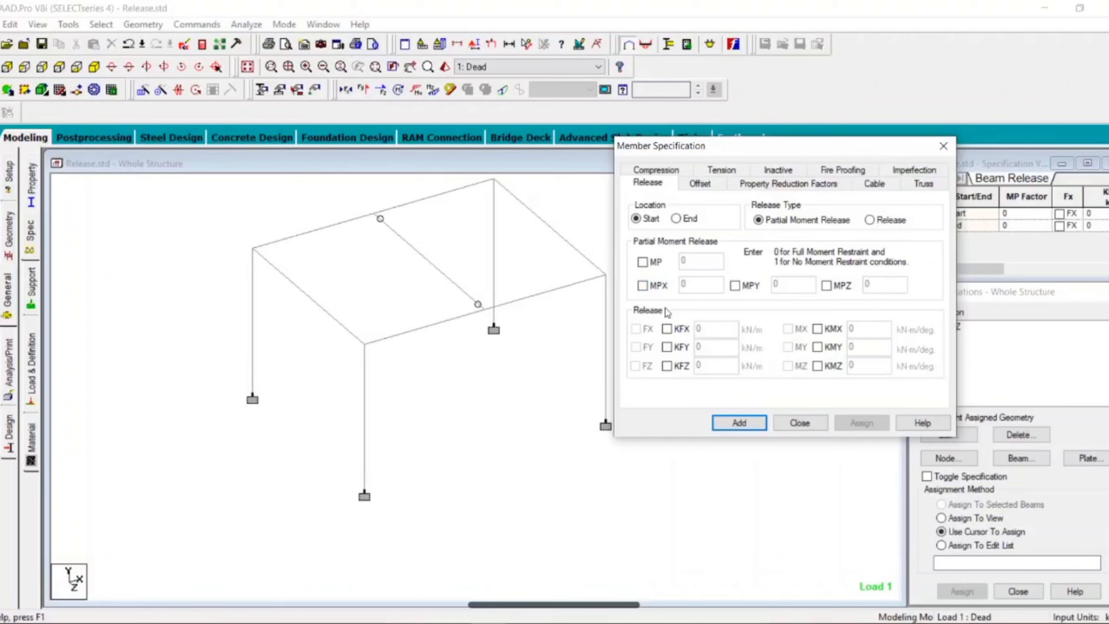
click(643, 286)
click(736, 287)
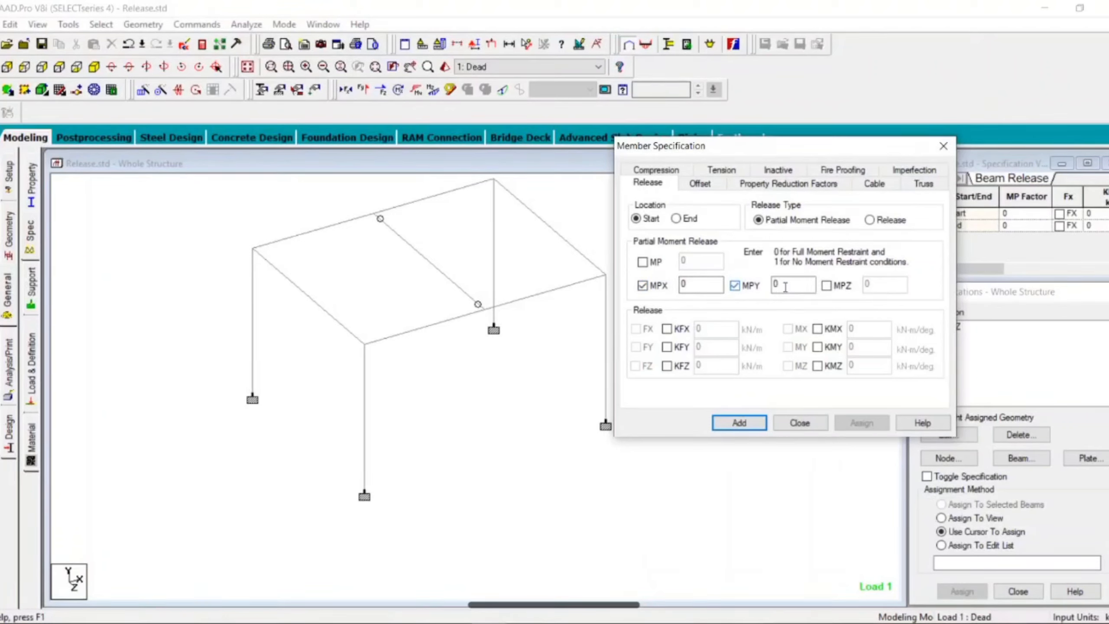
click(826, 286)
Set the MPX, MPY and MPZ release factors to 0.3 each and add the specification.
double_click(683, 285)
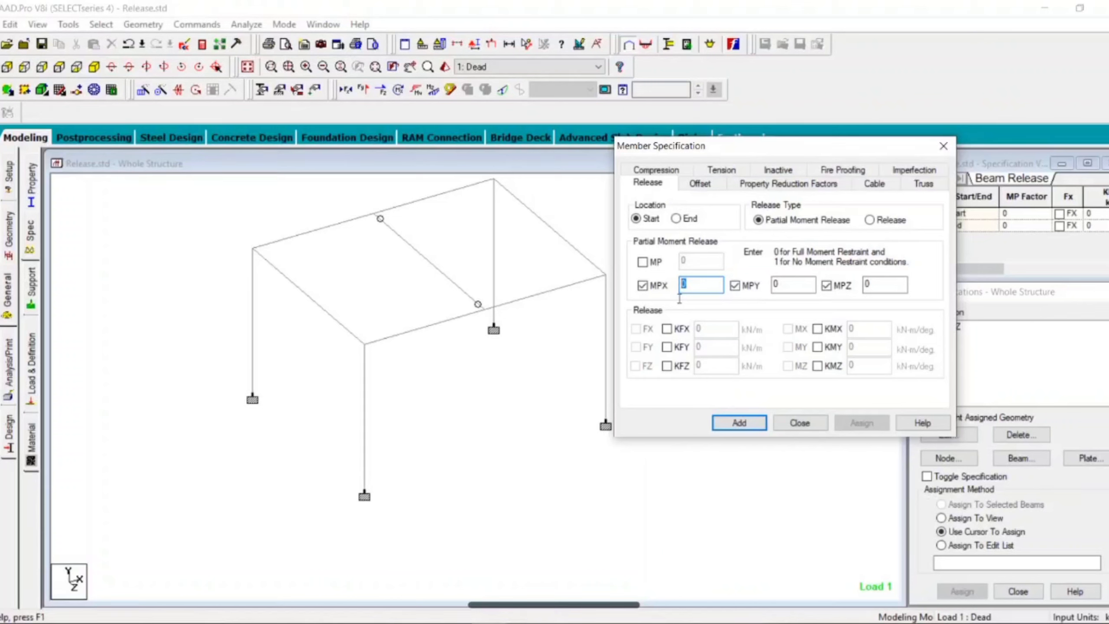
text(0.3)
drag(799, 284, 768, 286)
text(0.3)
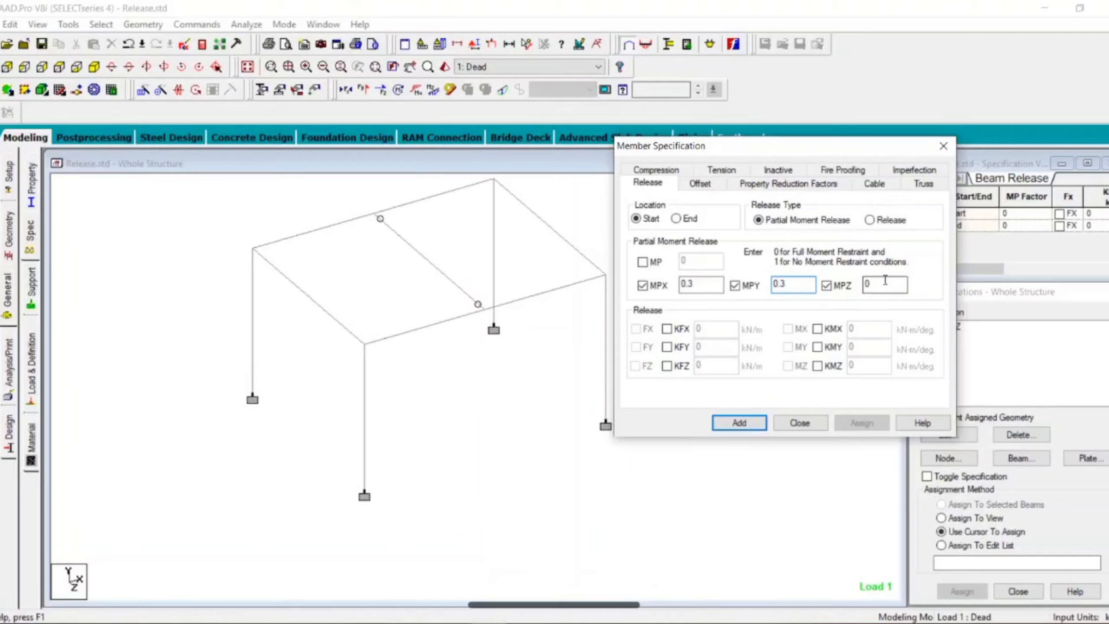
drag(887, 281, 850, 288)
text(0.3)
click(741, 424)
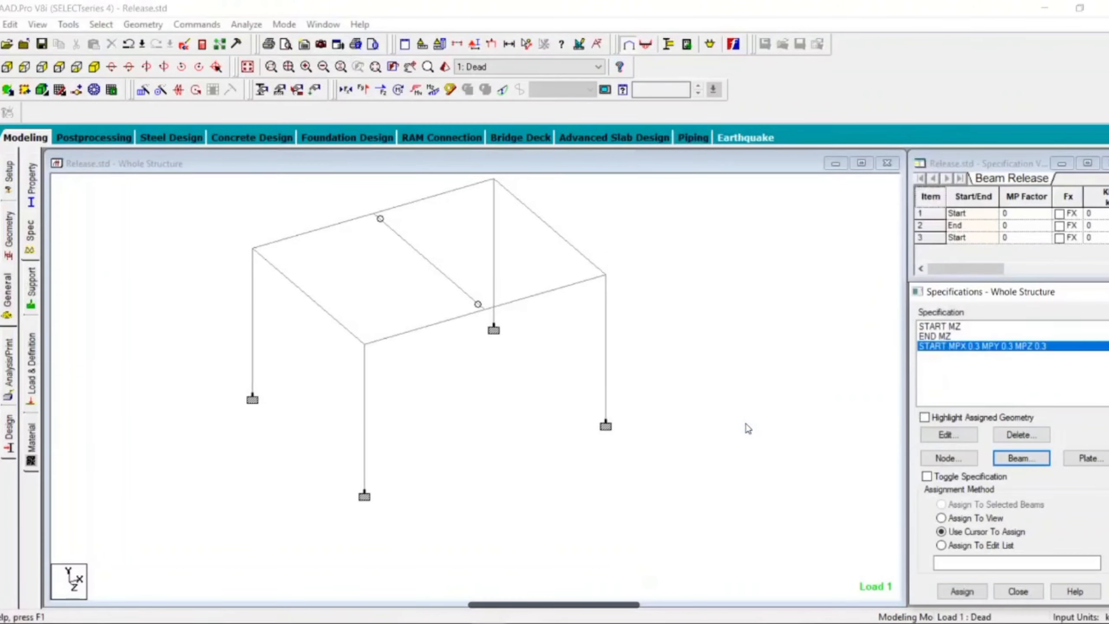
Assign the START MPX 0.3 MPY 0.3 MPZ 0.3 release to all four columns, allowing the old result files to be deleted.
scroll(543, 455, down, 1)
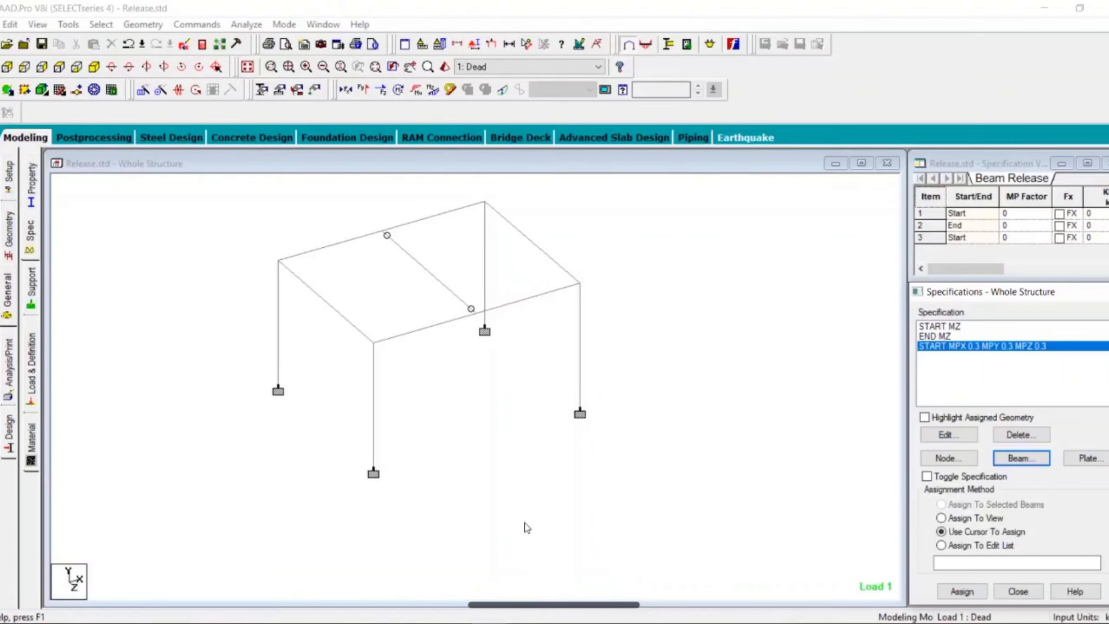
drag(409, 426, 273, 379)
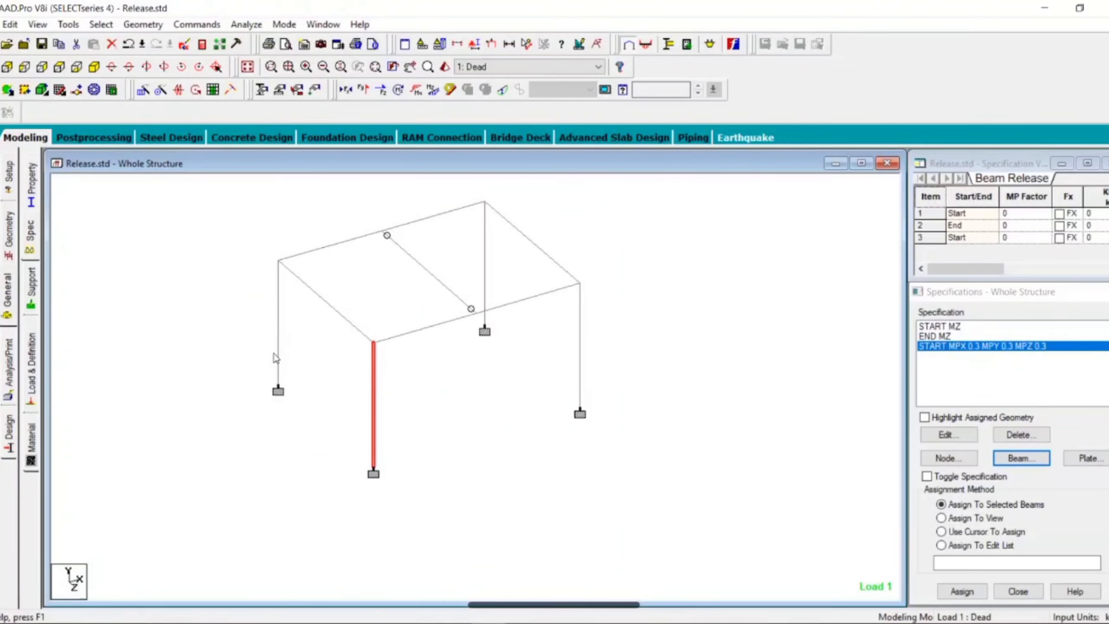
ctrl+click(279, 354)
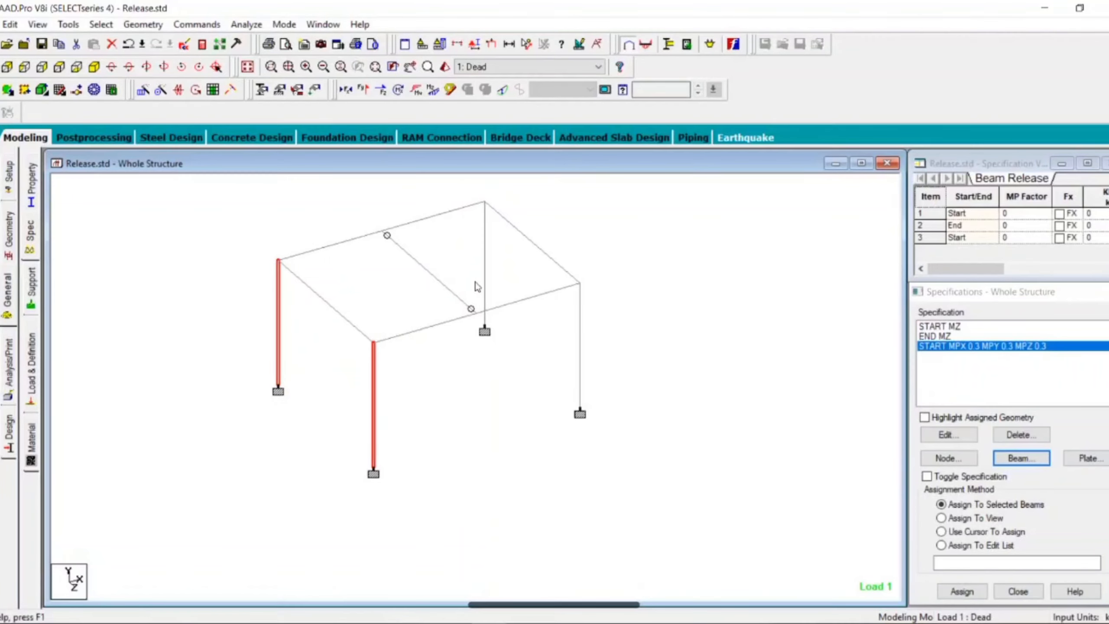
ctrl+click(487, 275)
ctrl+click(580, 339)
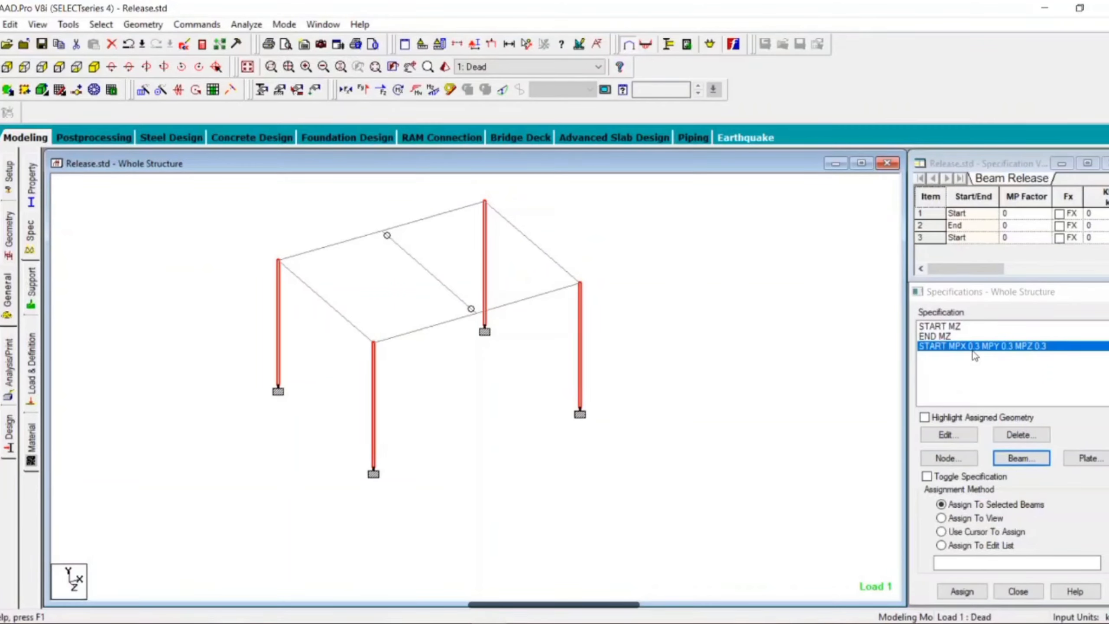
click(962, 591)
click(1014, 487)
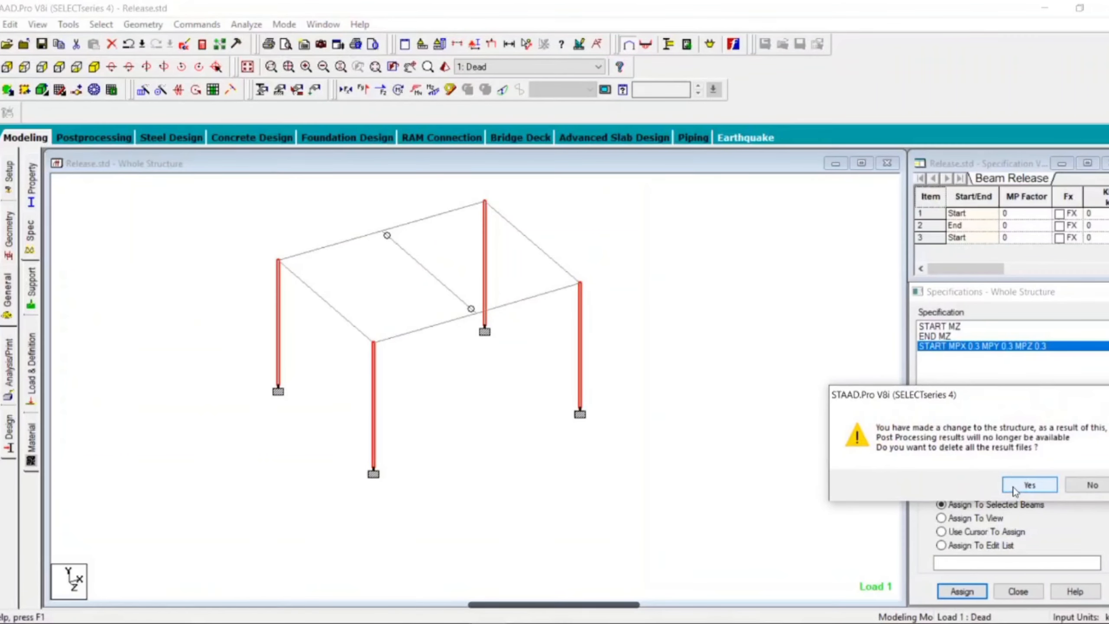
click(1029, 484)
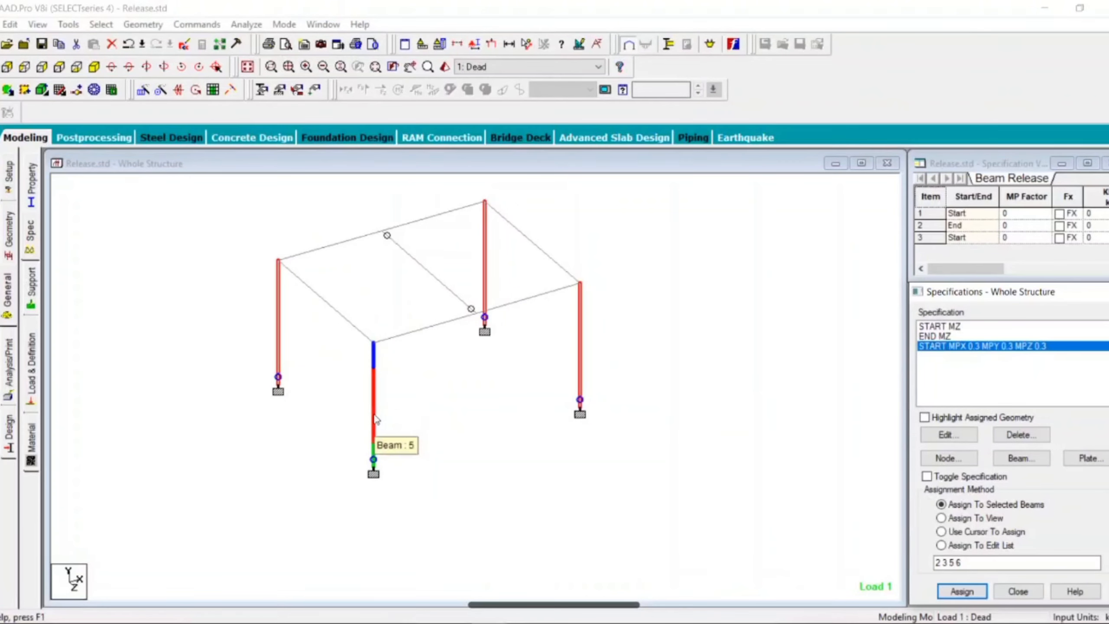
click(422, 402)
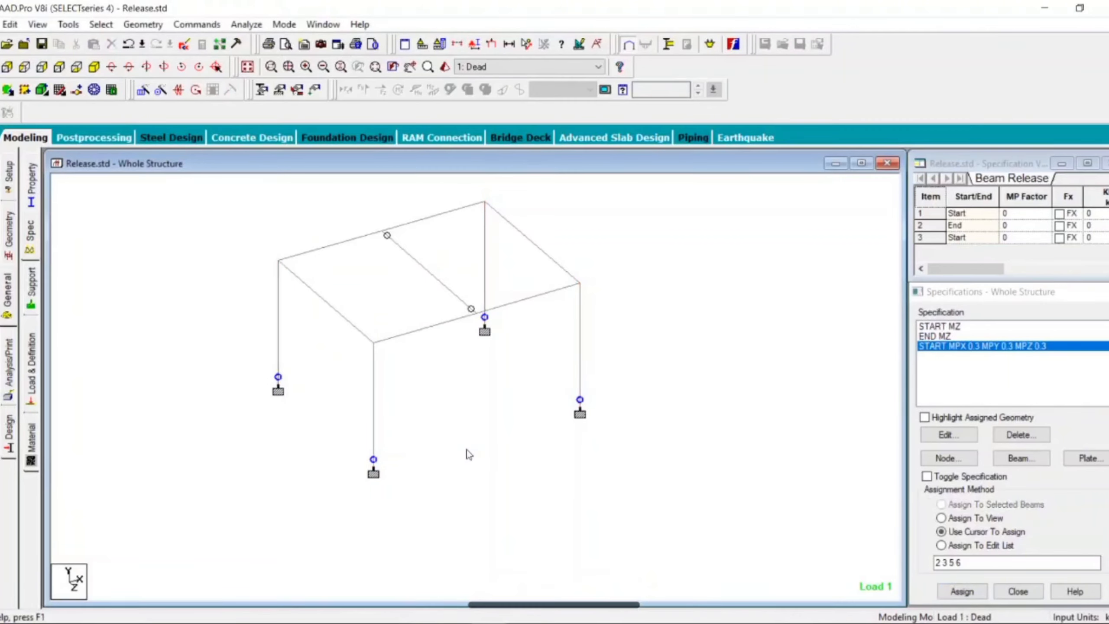
Save the structure, run the analysis and enter postprocessing mode with the Dead load case selected.
click(247, 24)
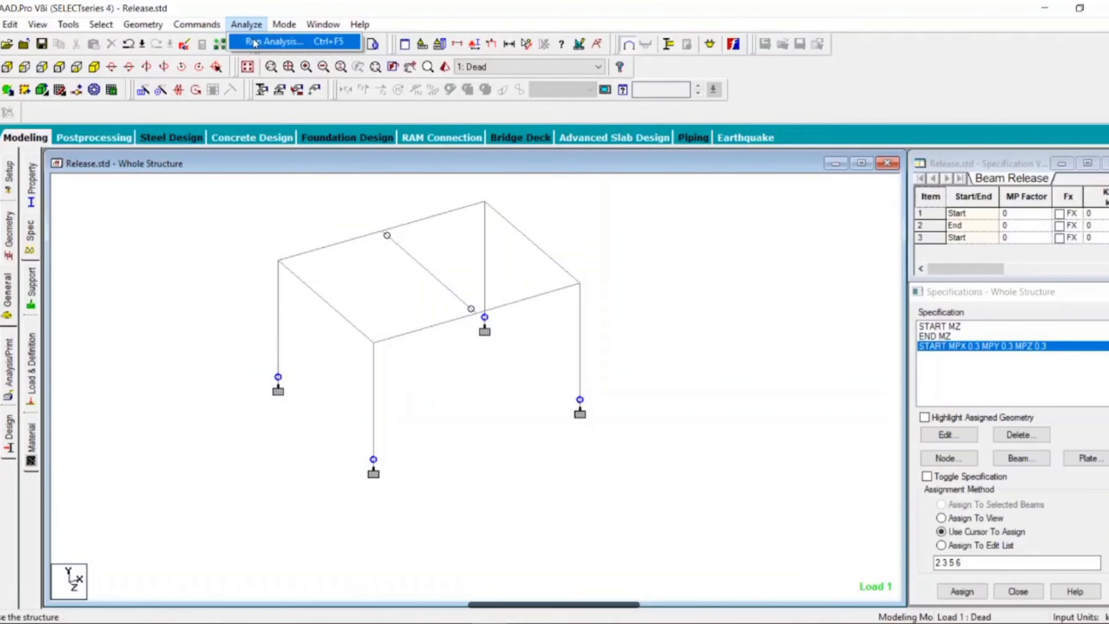
click(254, 41)
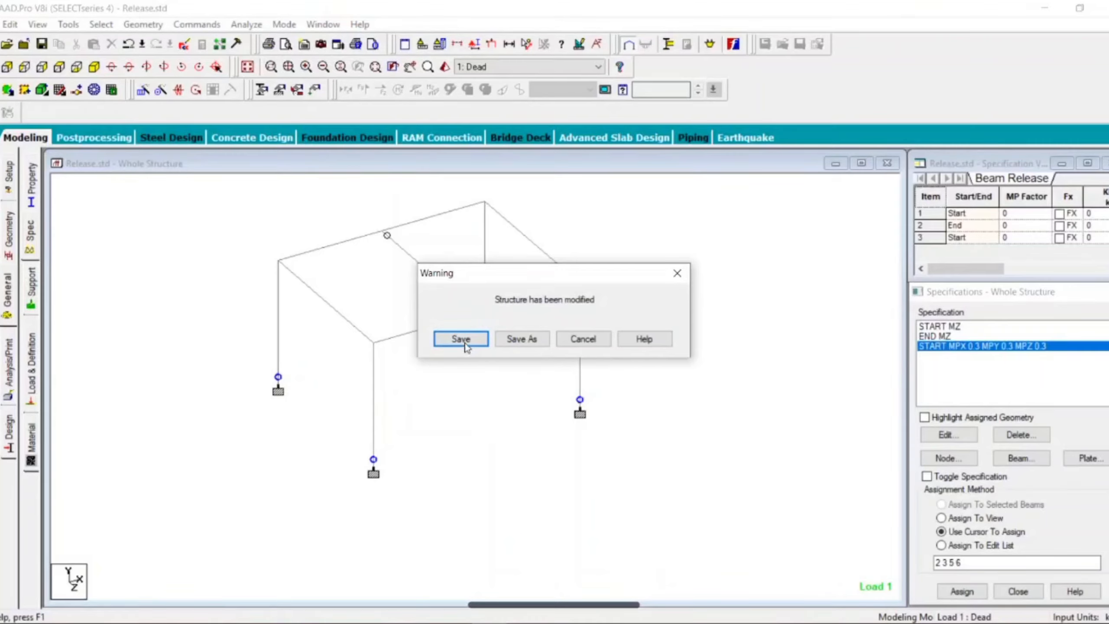
click(446, 338)
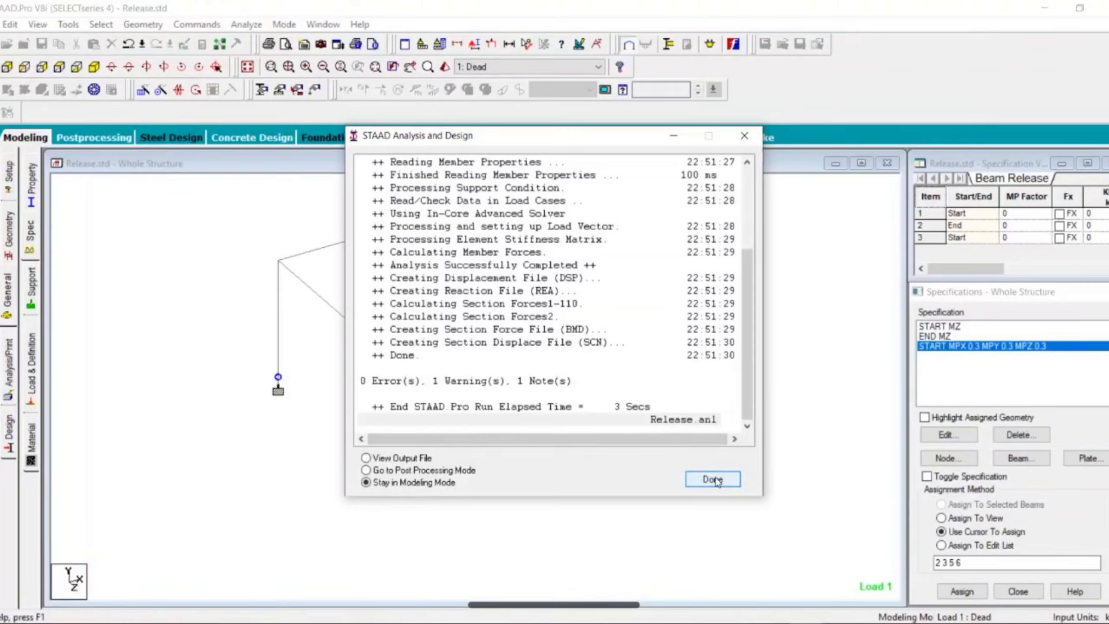
click(367, 470)
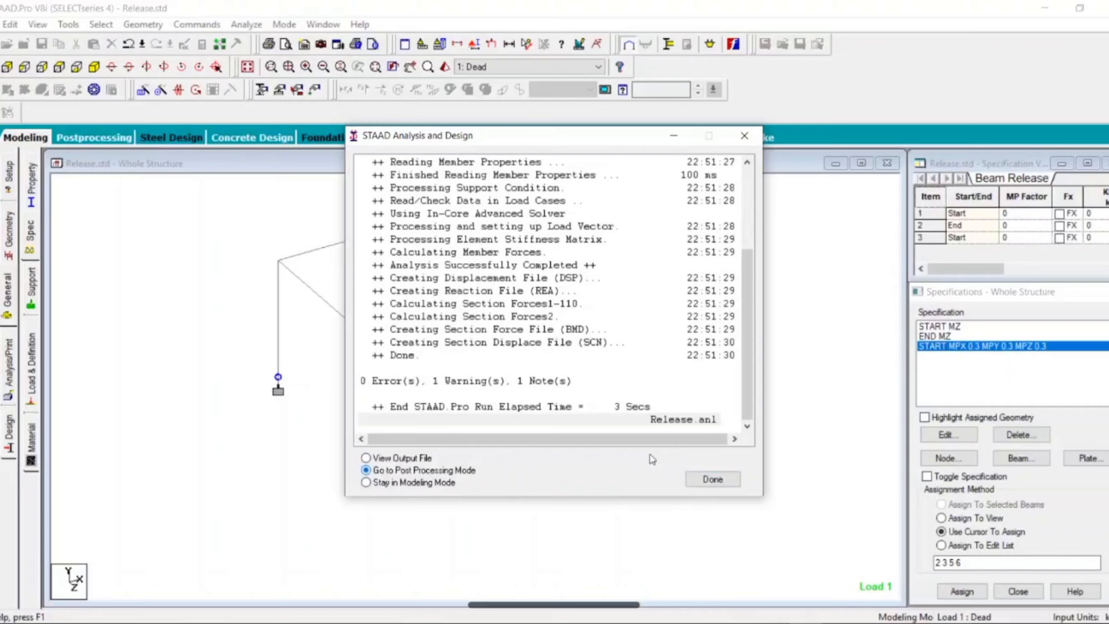
click(698, 479)
click(590, 304)
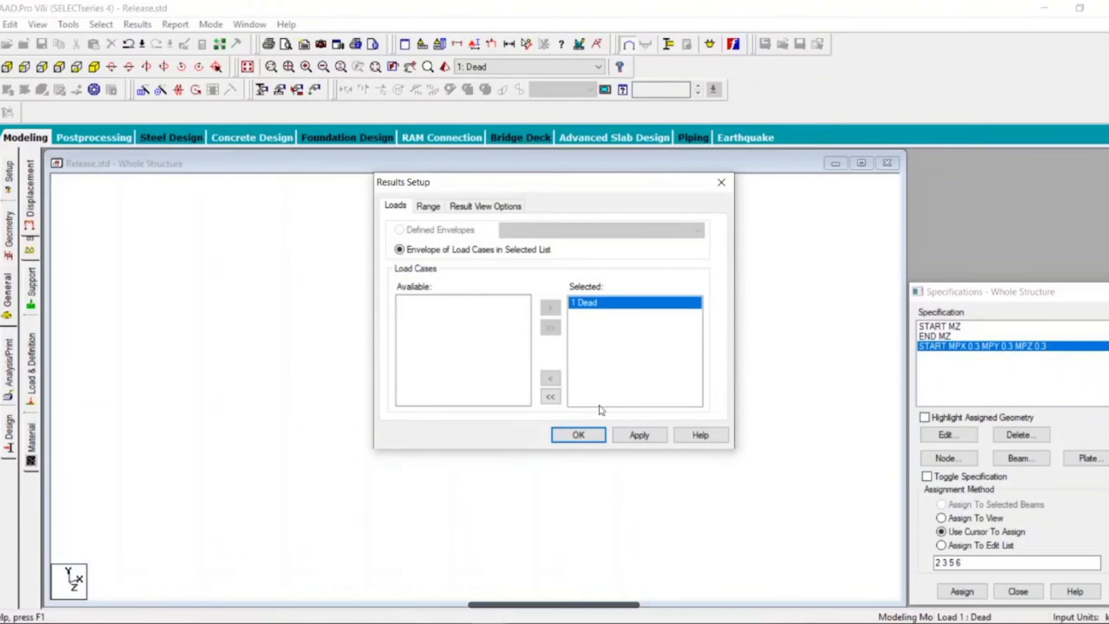
click(577, 434)
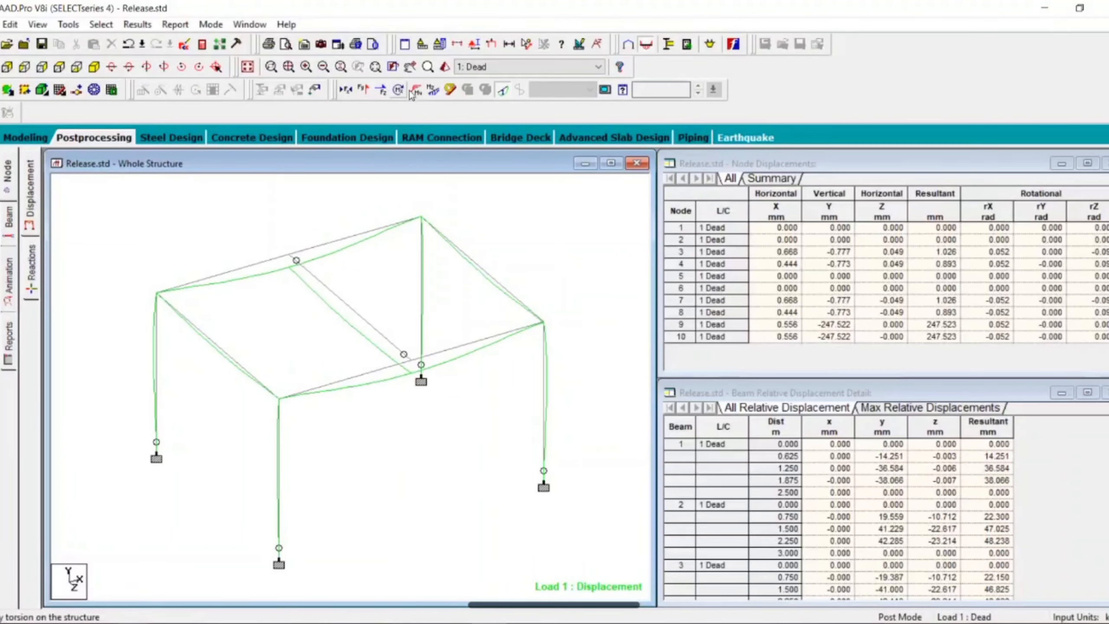
Display the Bending Z diagram, annotate the bending moments at the beam ends and inspect the front column's base moment.
click(432, 92)
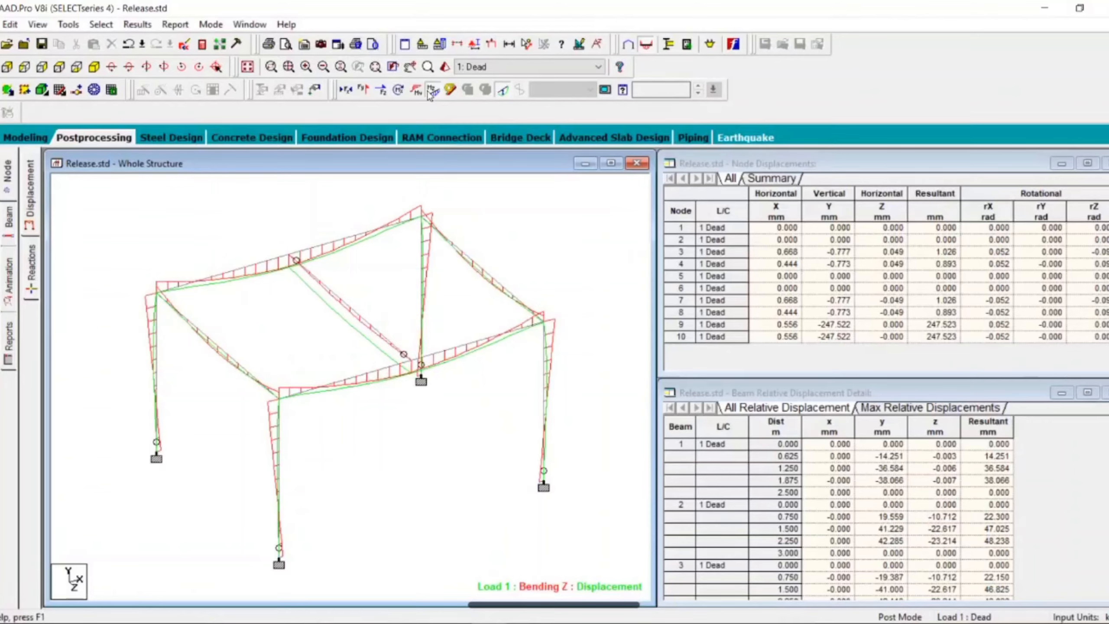
click(147, 25)
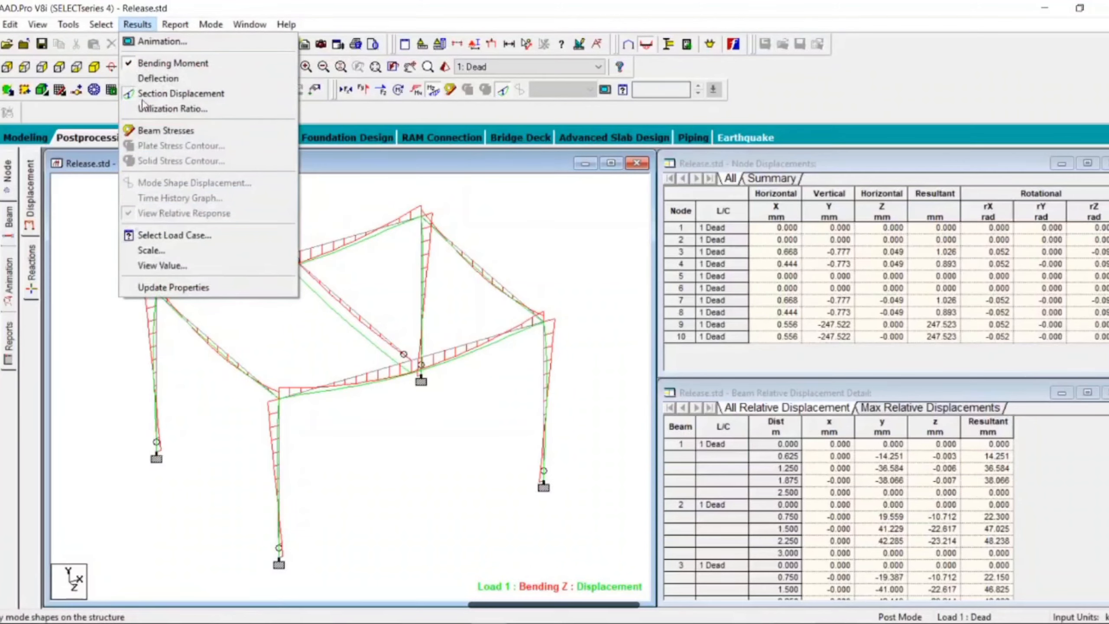
click(177, 268)
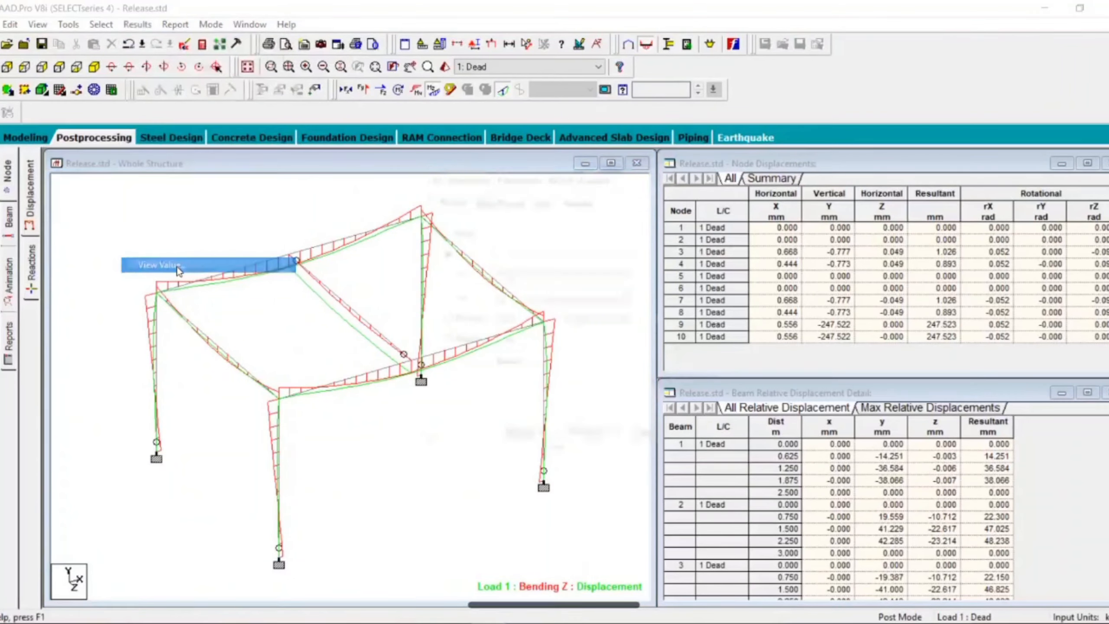
click(500, 201)
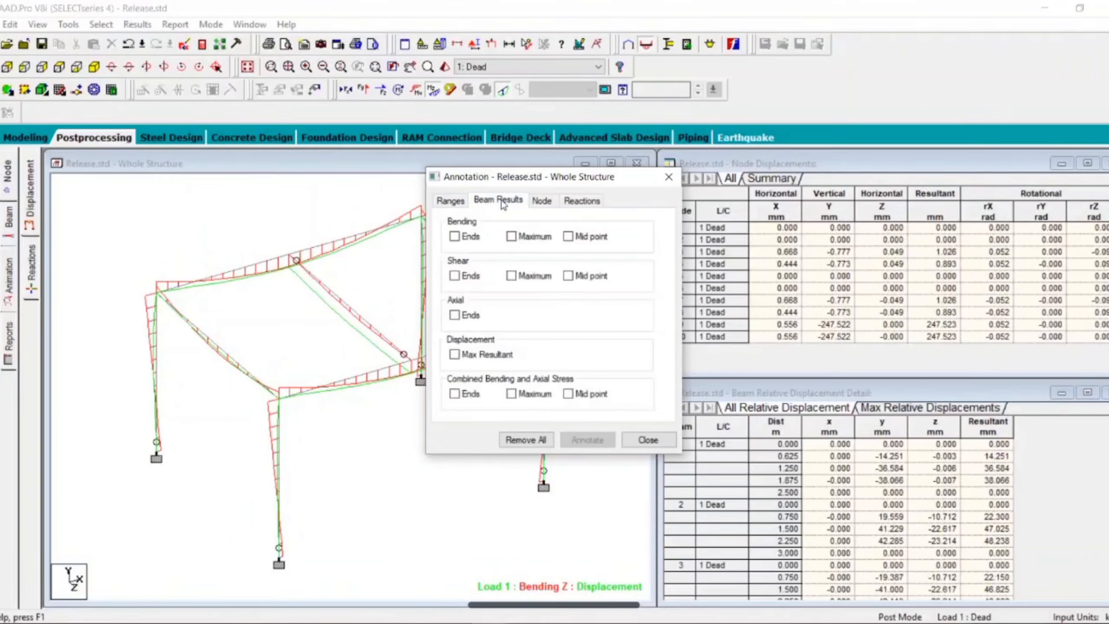
click(512, 237)
click(473, 239)
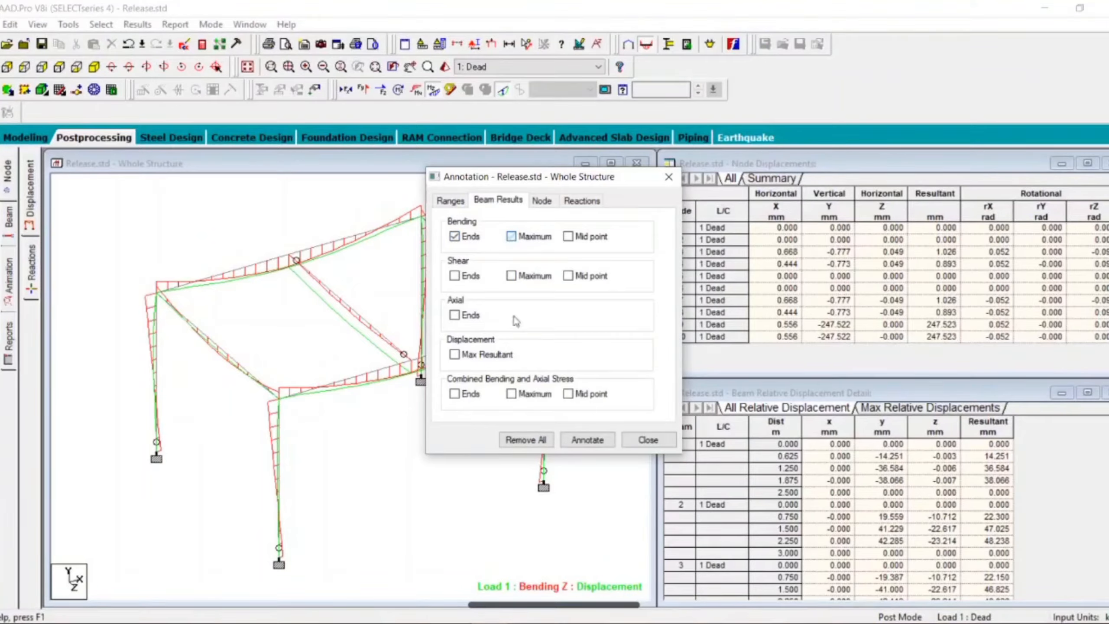
click(589, 439)
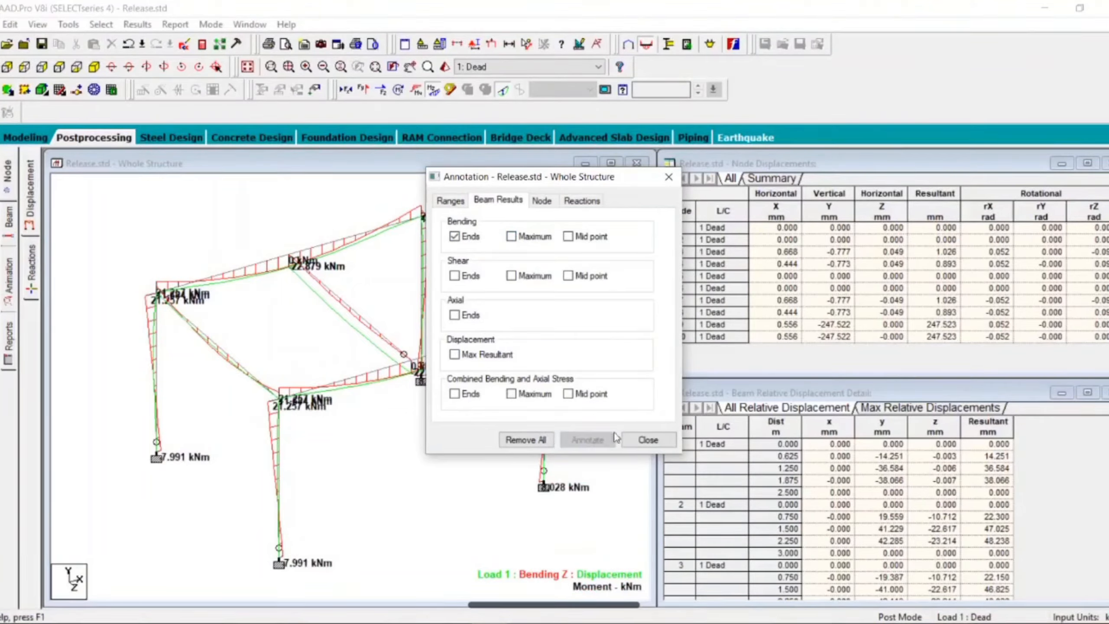
click(642, 439)
scroll(295, 565, up, 1)
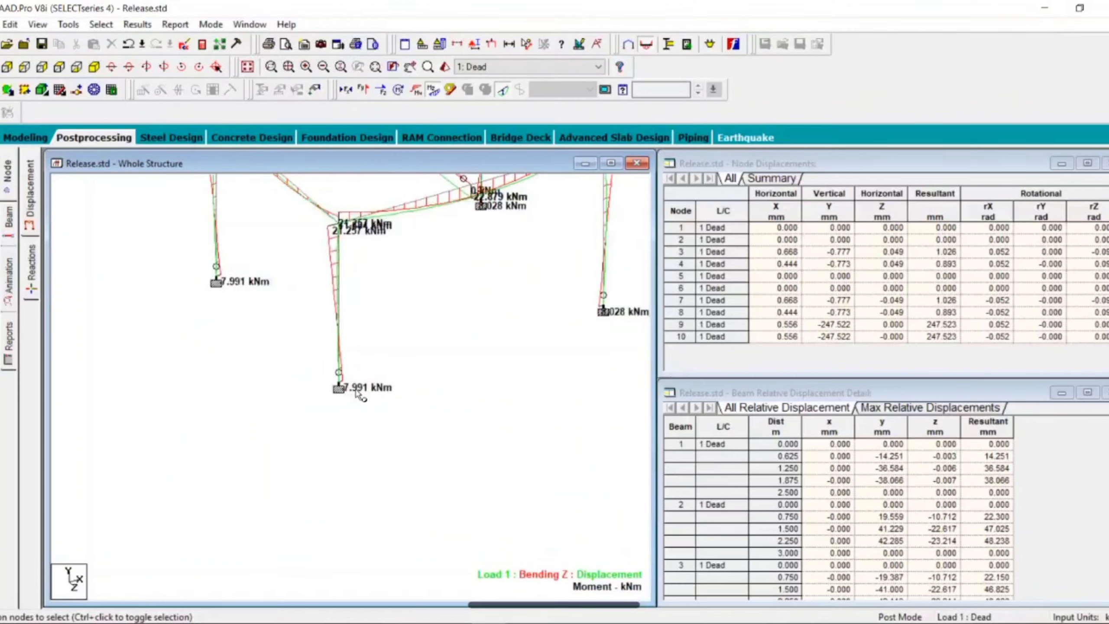
scroll(355, 389, up, 2)
middle_drag(357, 389, 277, 366)
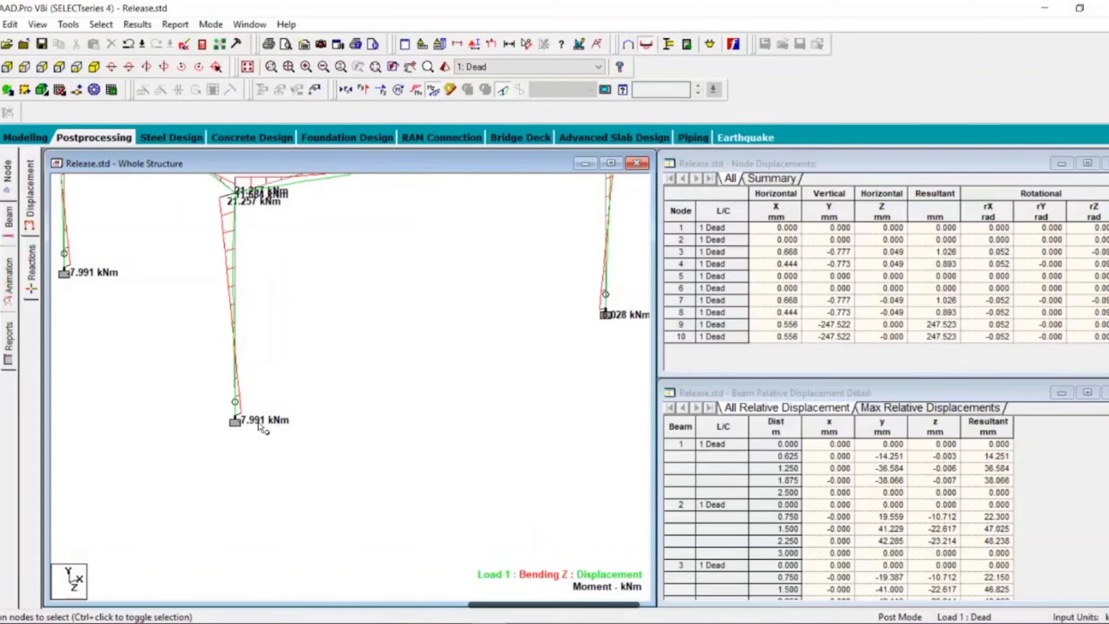
Return to modeling mode, select the front column and examine the column-to-beam joint in a 3D rendered view.
click(27, 138)
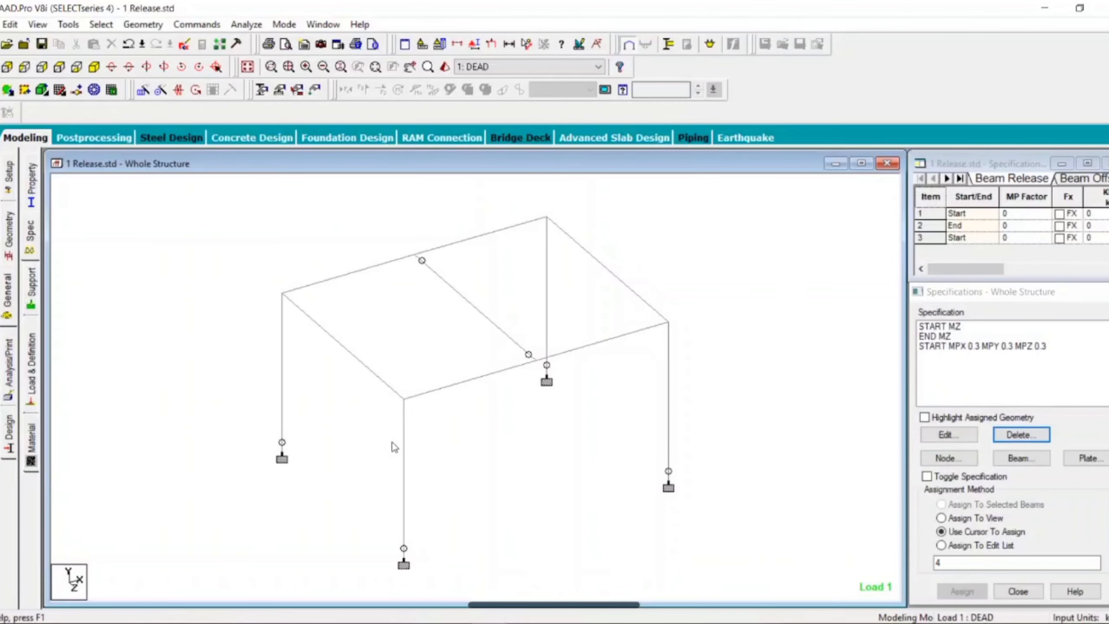
click(406, 450)
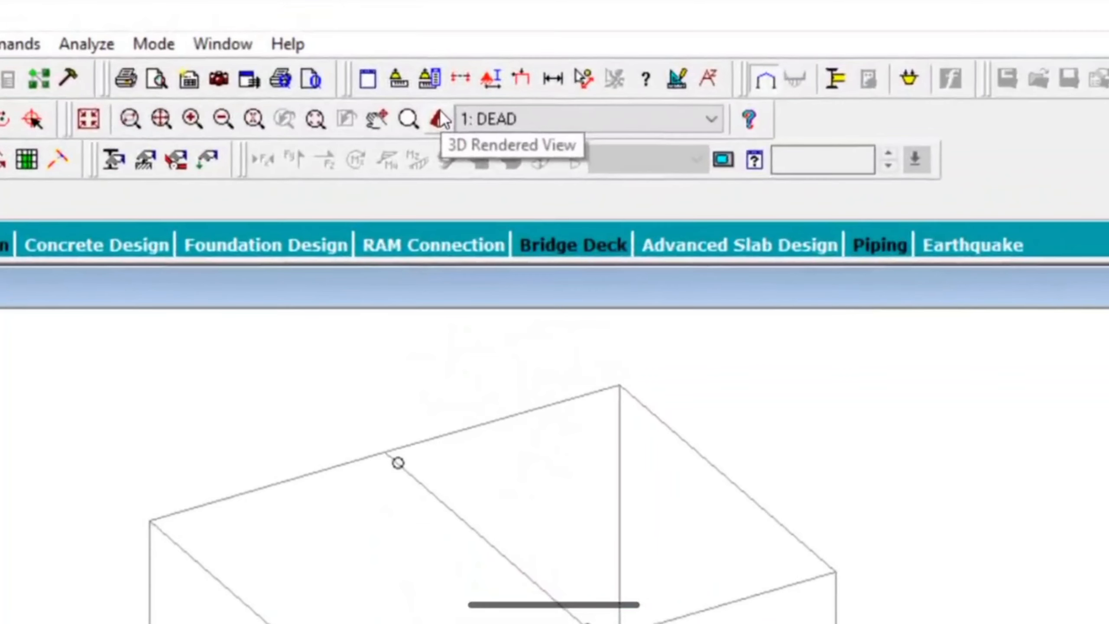
click(438, 118)
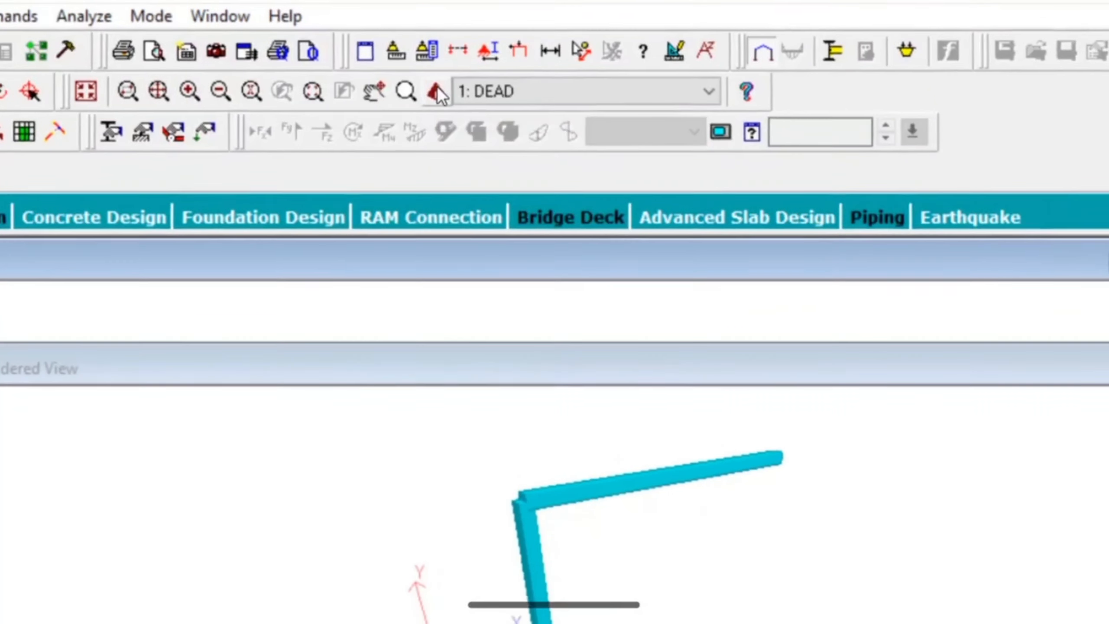
drag(488, 193, 434, 221)
scroll(433, 221, up, 5)
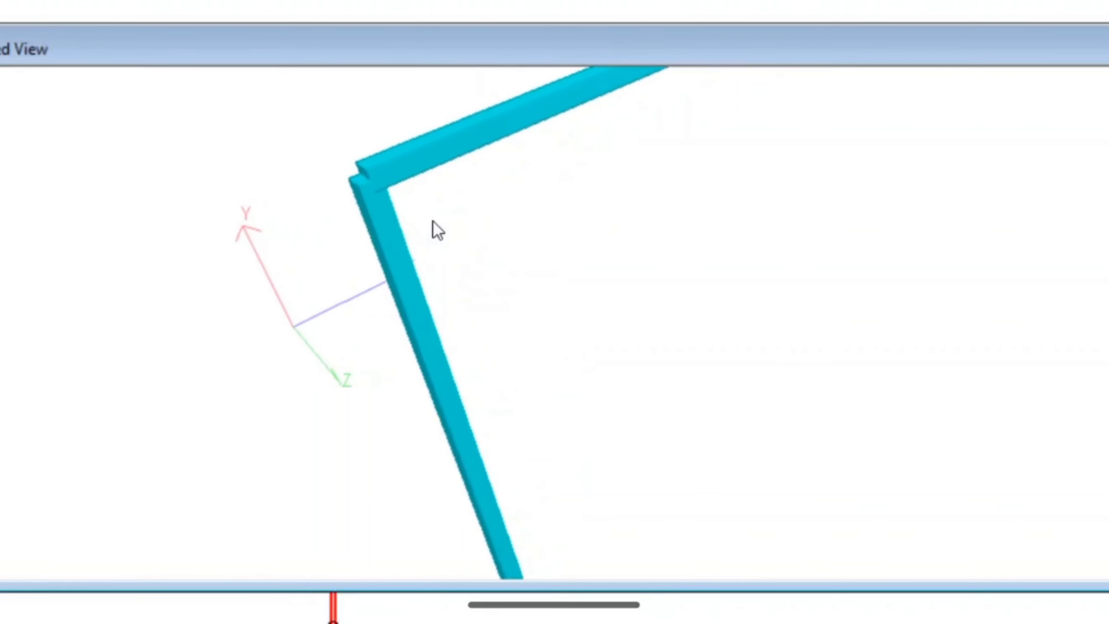
drag(417, 262, 226, 198)
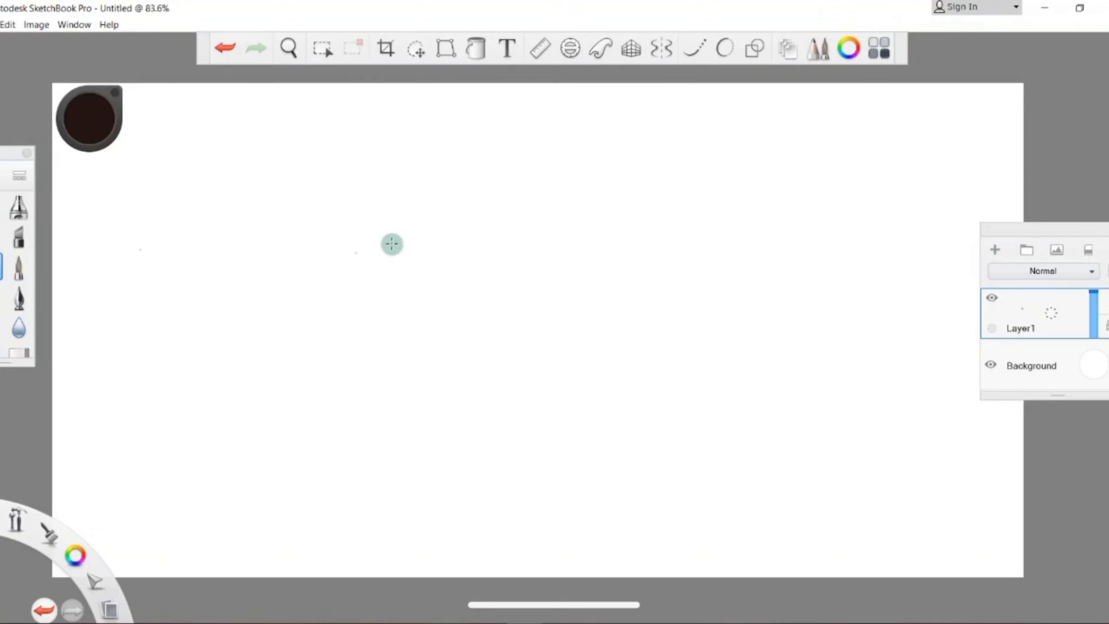
Sketch the column-beam joint freehand as a vertical column outline with two horizontal beam lines branching off it.
click(295, 178)
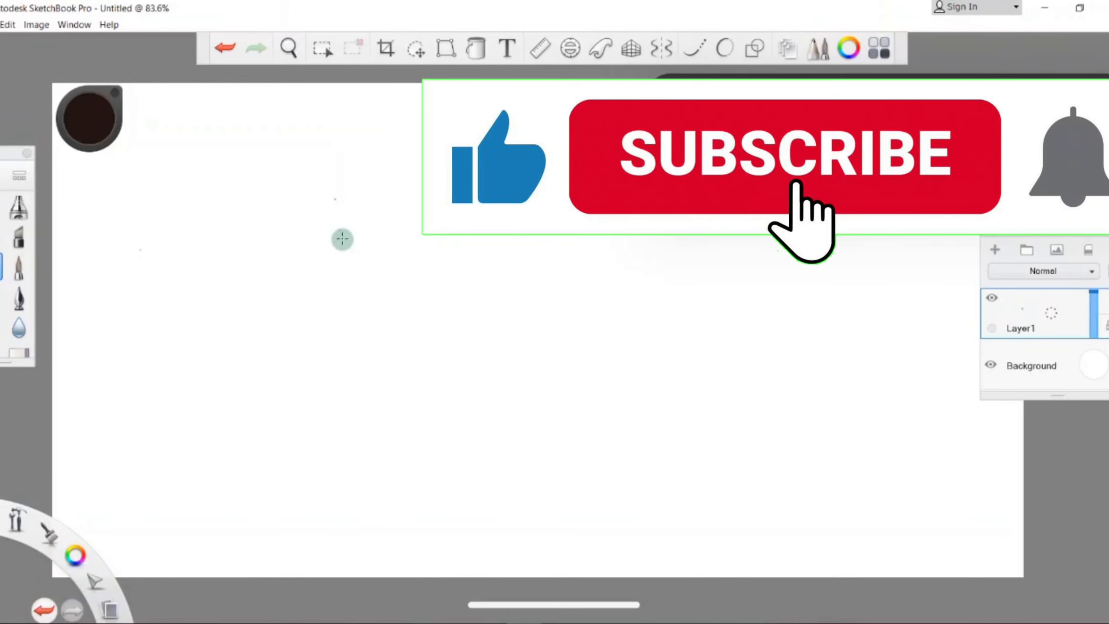
drag(348, 382, 358, 486)
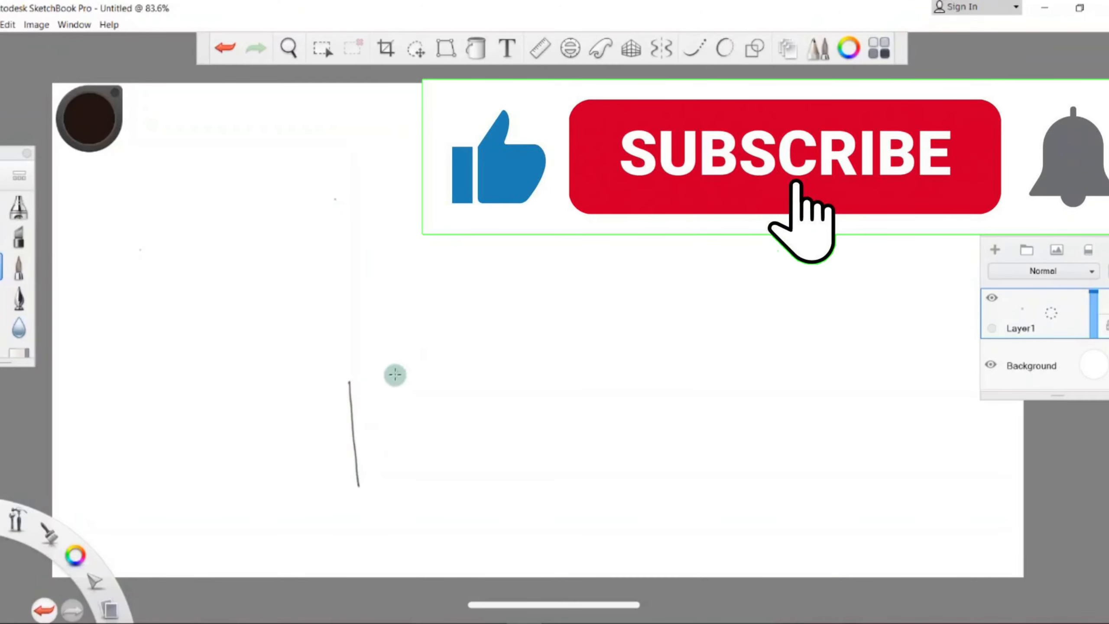
drag(394, 387, 405, 482)
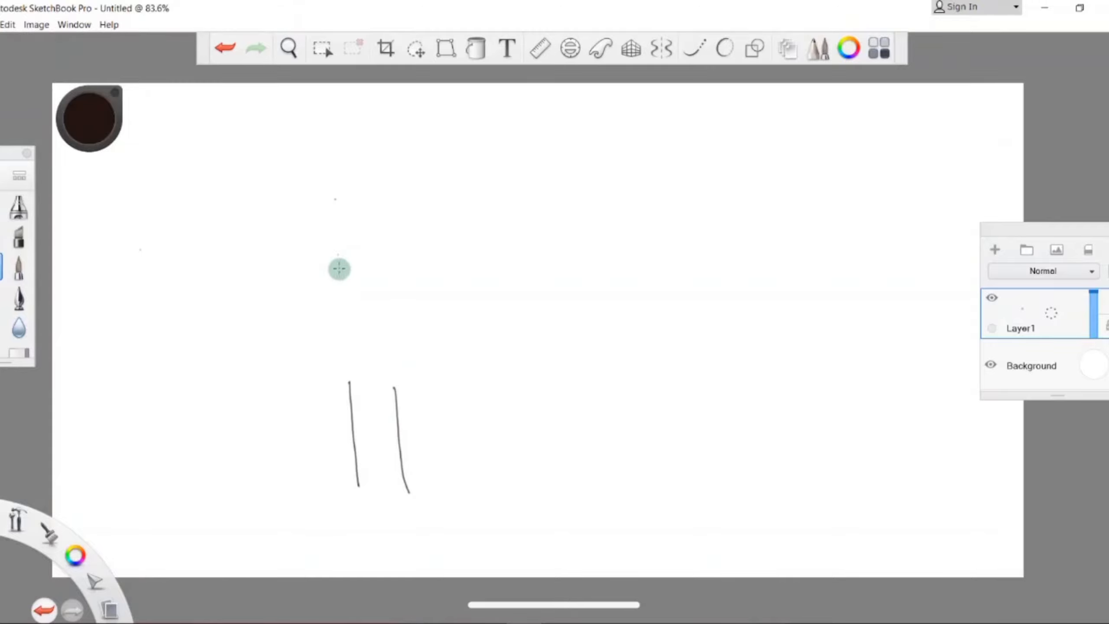
mouse_move(339, 272)
mouse_down()
mouse_move(350, 384)
mouse_move(549, 374)
mouse_up()
drag(383, 349, 537, 342)
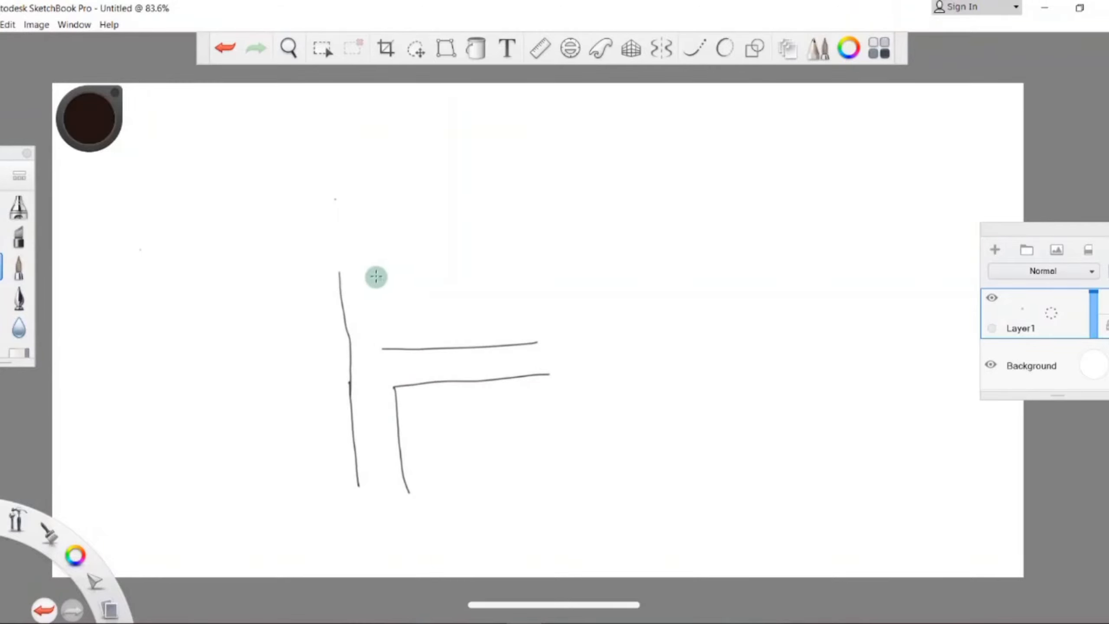
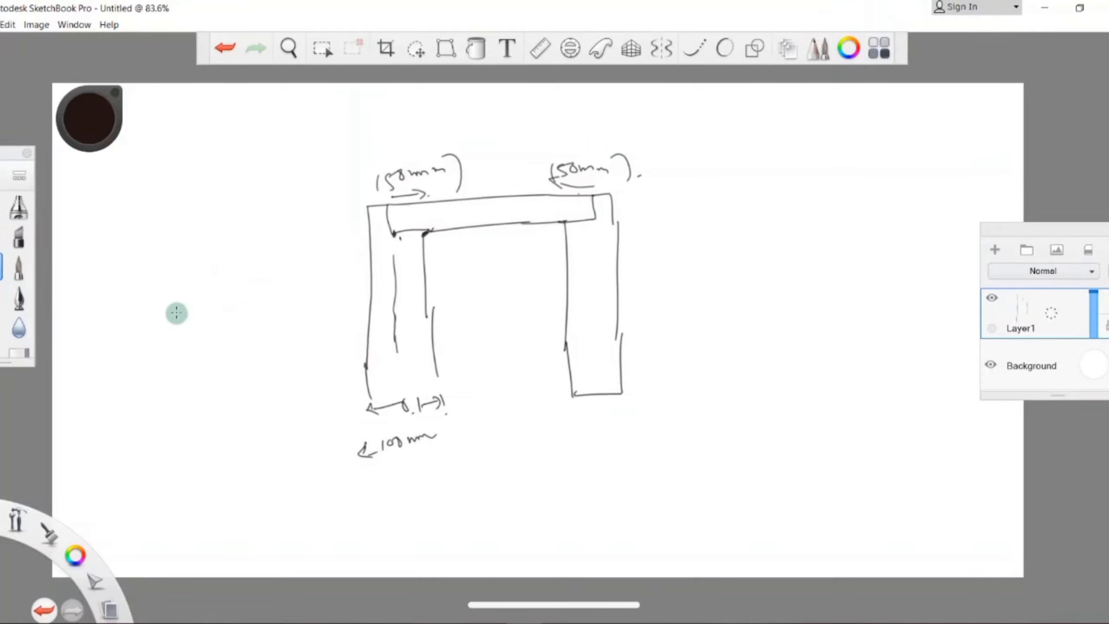
Annotate the portal frame sketch with an arrow labelled X beside the left column and a tick mark at the left 50mm offset note.
drag(170, 309, 221, 302)
mouse_move(212, 283)
mouse_down()
mouse_move(220, 317)
mouse_move(243, 288)
mouse_move(258, 297)
mouse_up()
drag(261, 278, 238, 320)
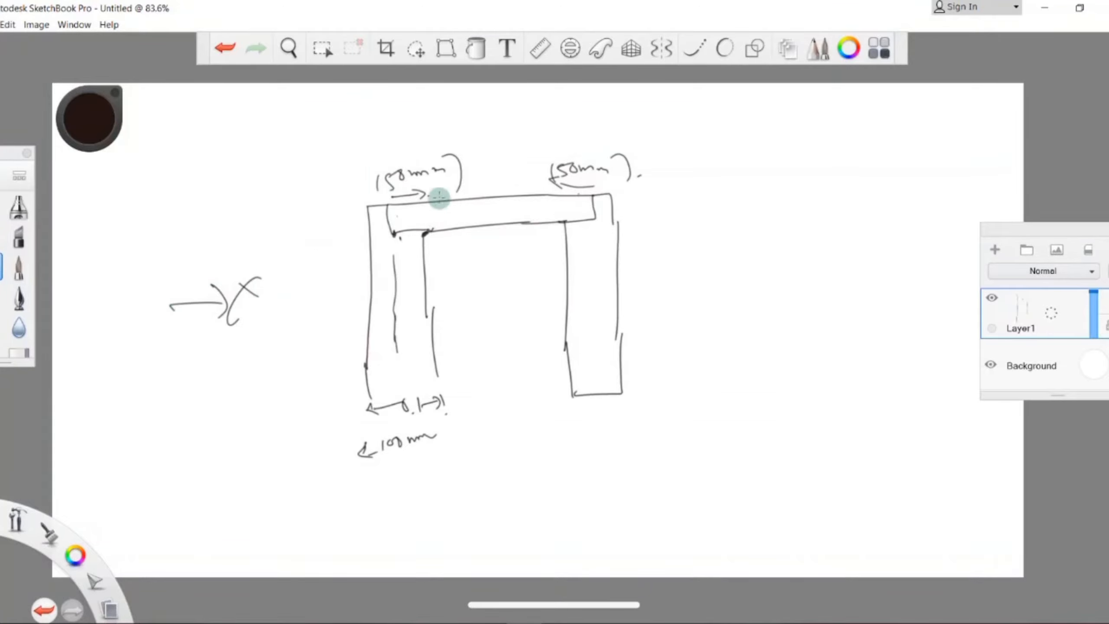
drag(343, 171, 407, 160)
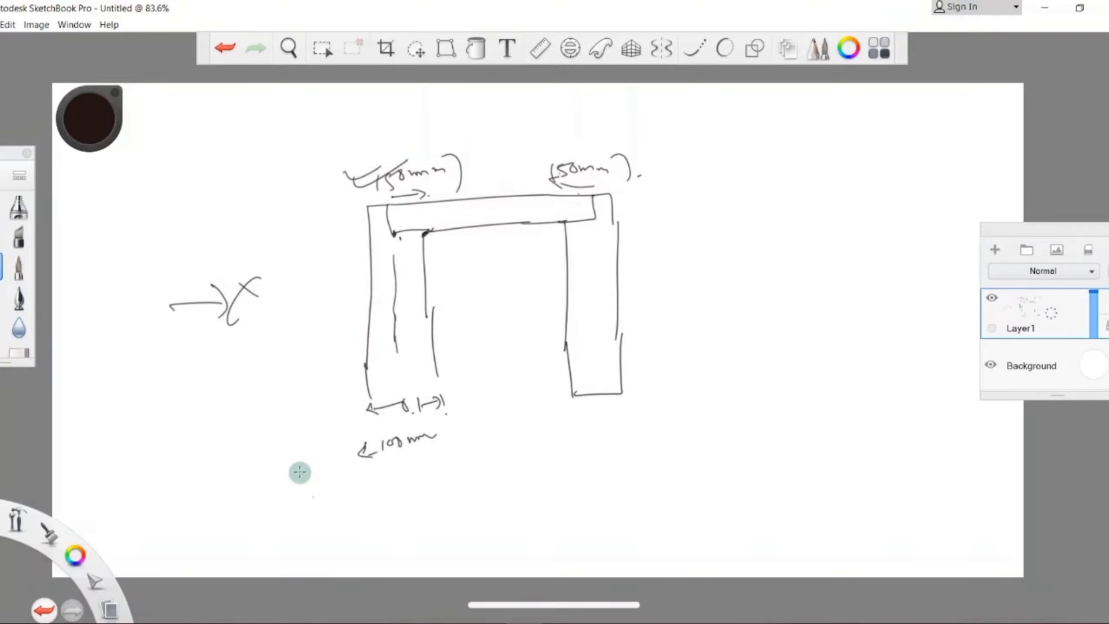
Switch to STAAD.Pro, clear the member selection and add a beam offset specification at the start with a global X offset of 0.05 m.
mouse_move(224, 594)
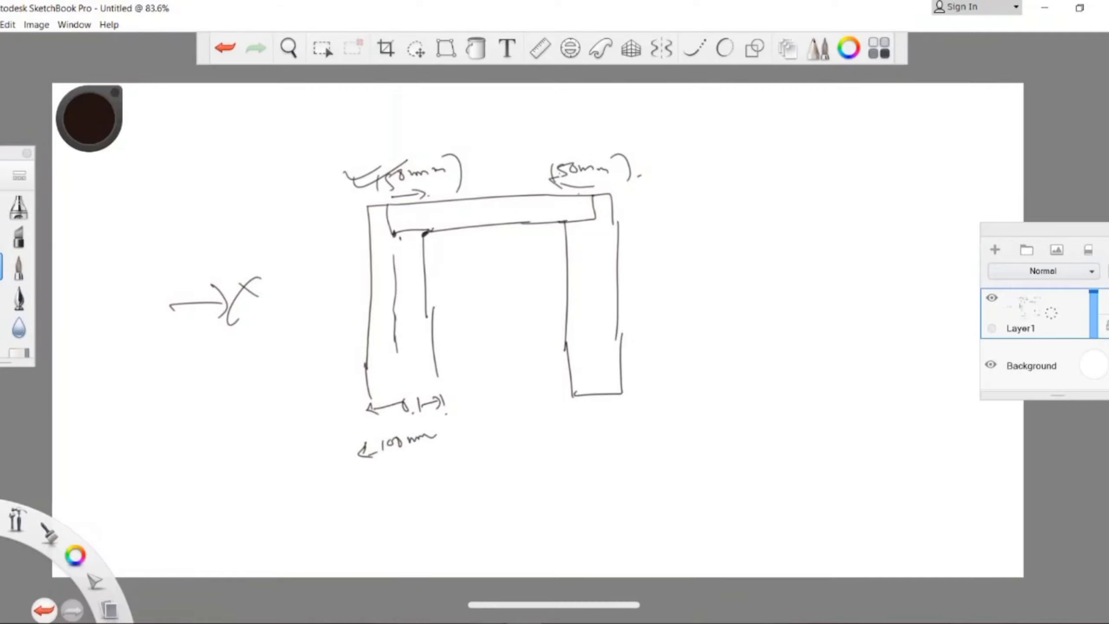
click(506, 577)
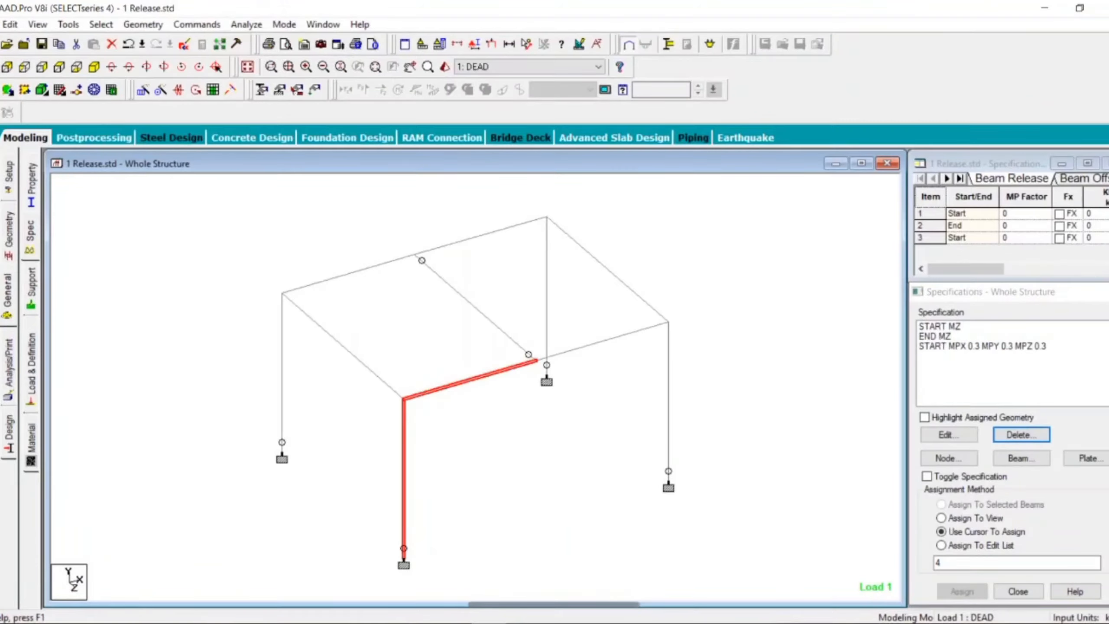
click(449, 421)
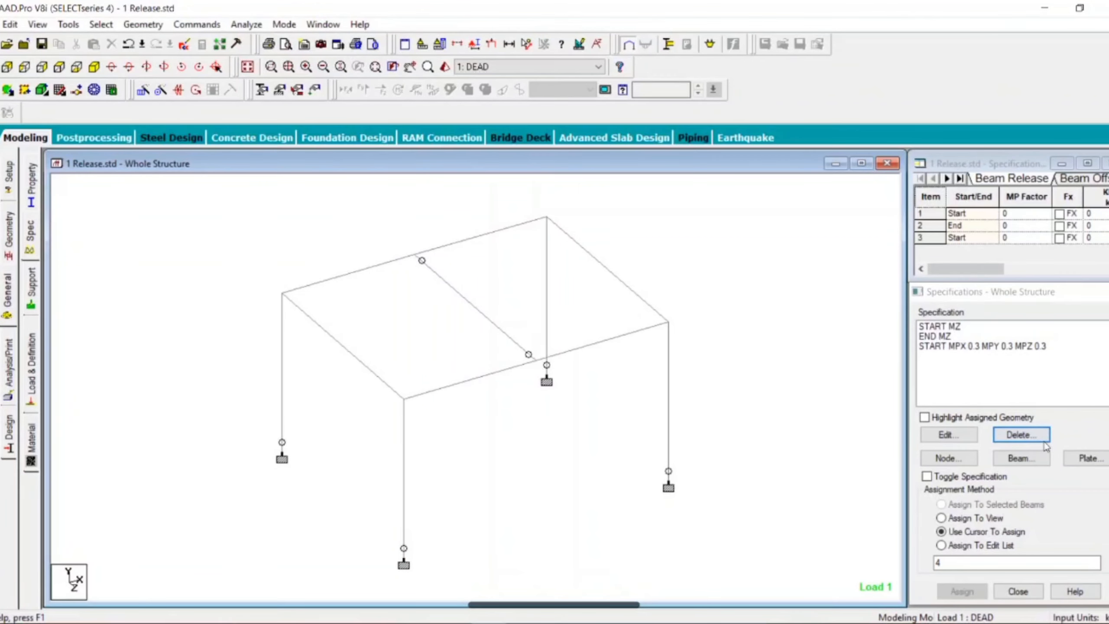
click(1027, 464)
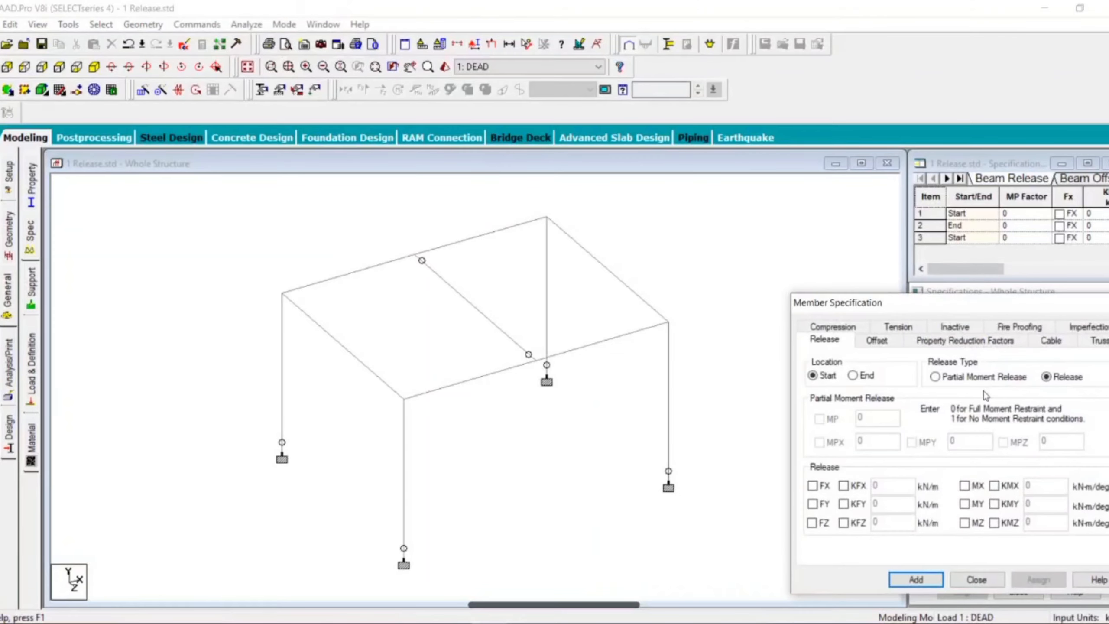
drag(874, 295, 371, 169)
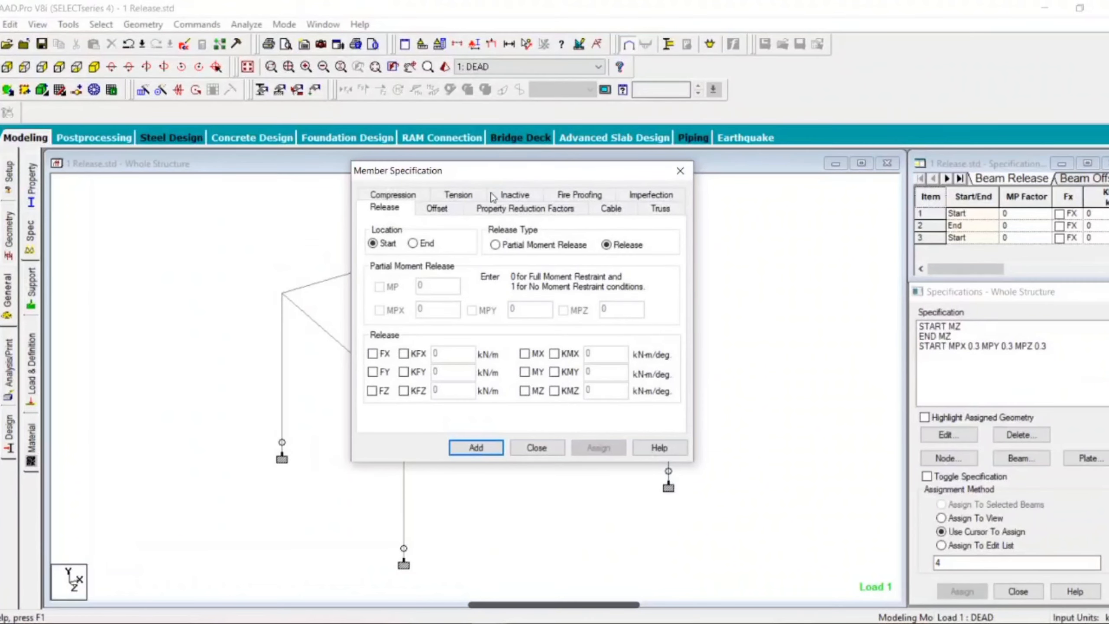
click(456, 217)
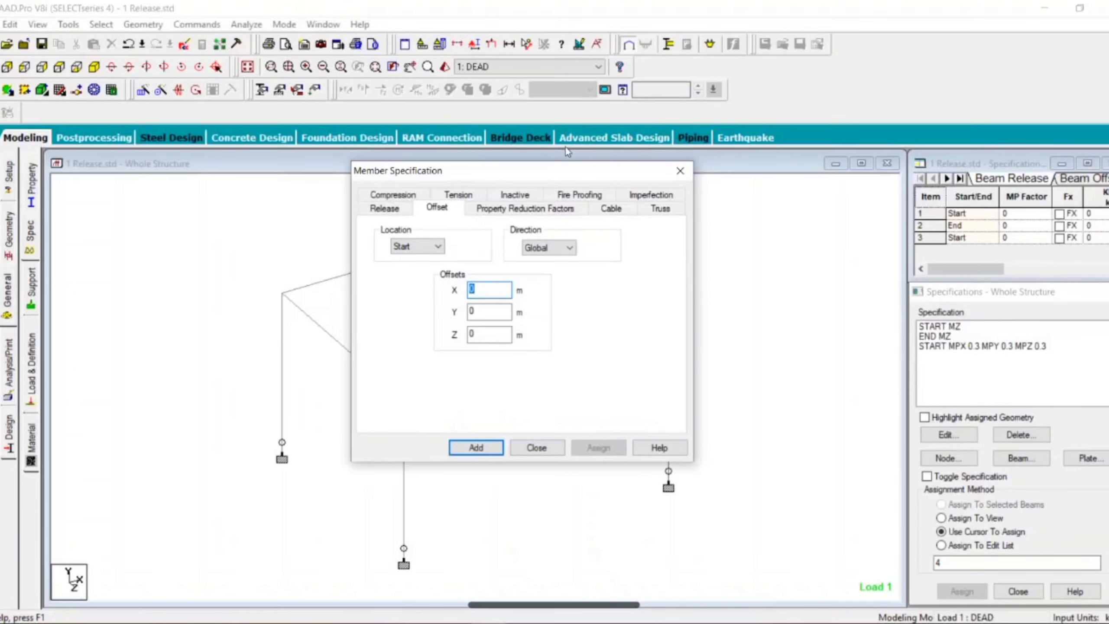
drag(584, 173, 798, 115)
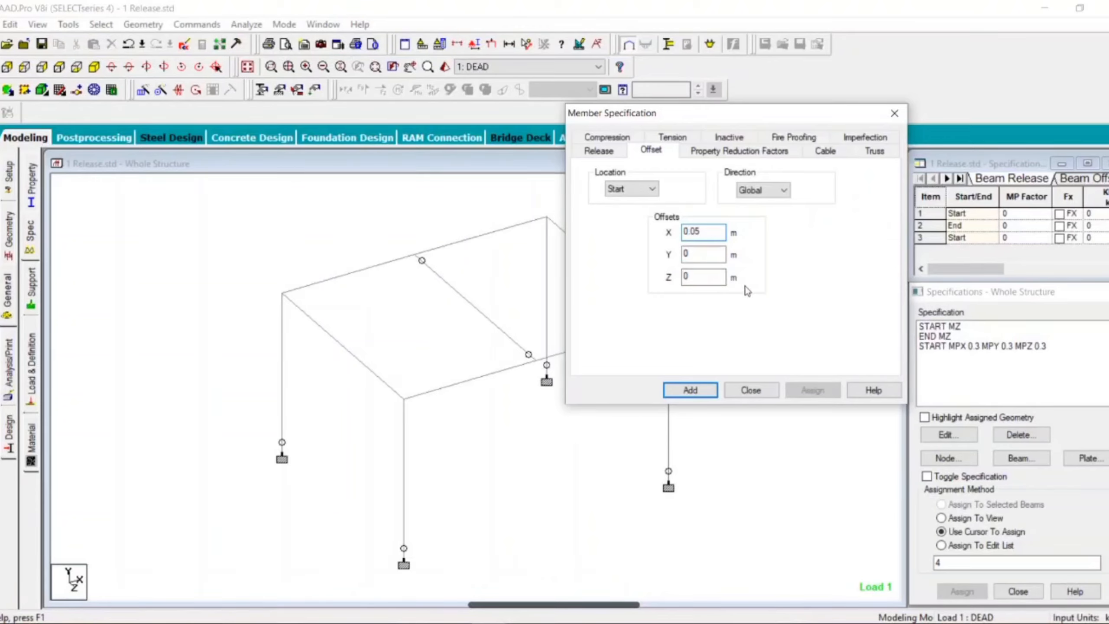
click(690, 391)
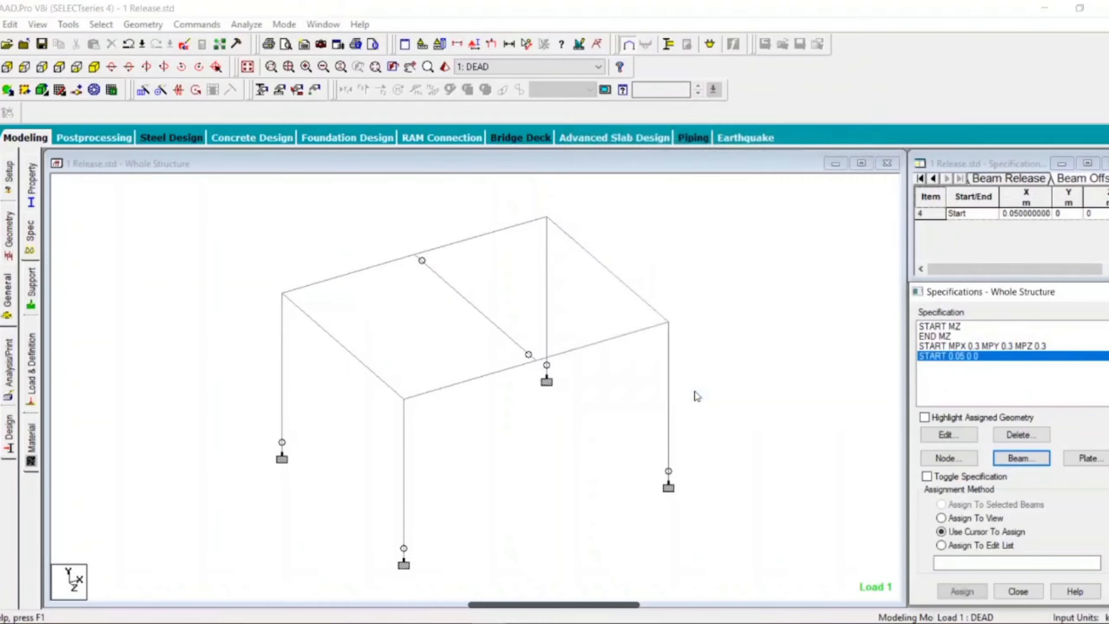
Add a second beam offset specification at the end location with a global X offset of -0.05 m.
click(1020, 459)
drag(852, 314, 470, 170)
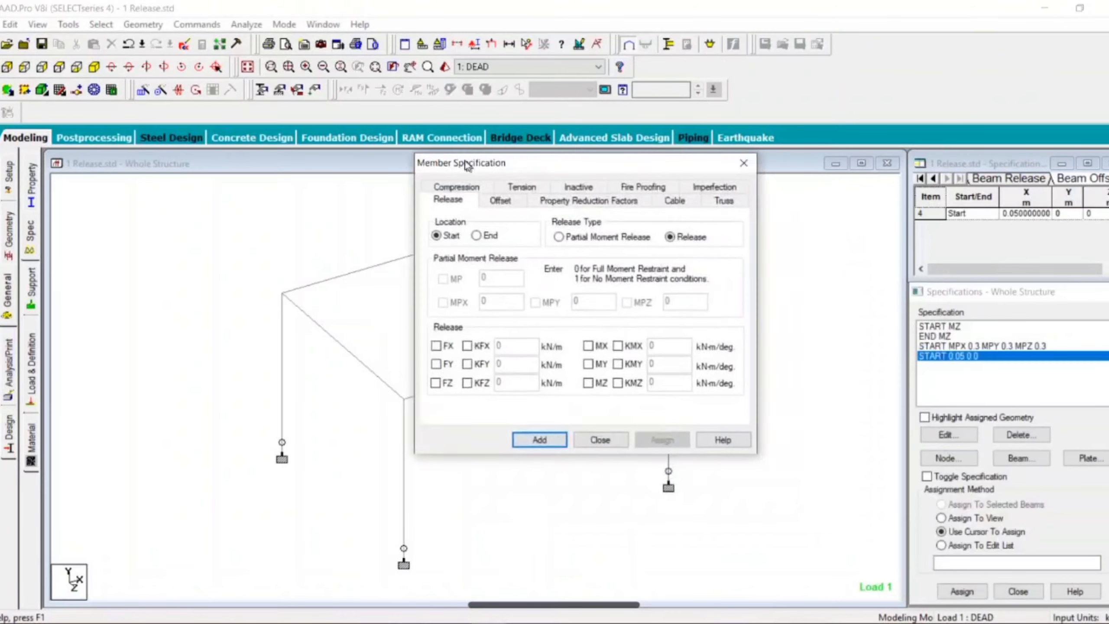
click(495, 197)
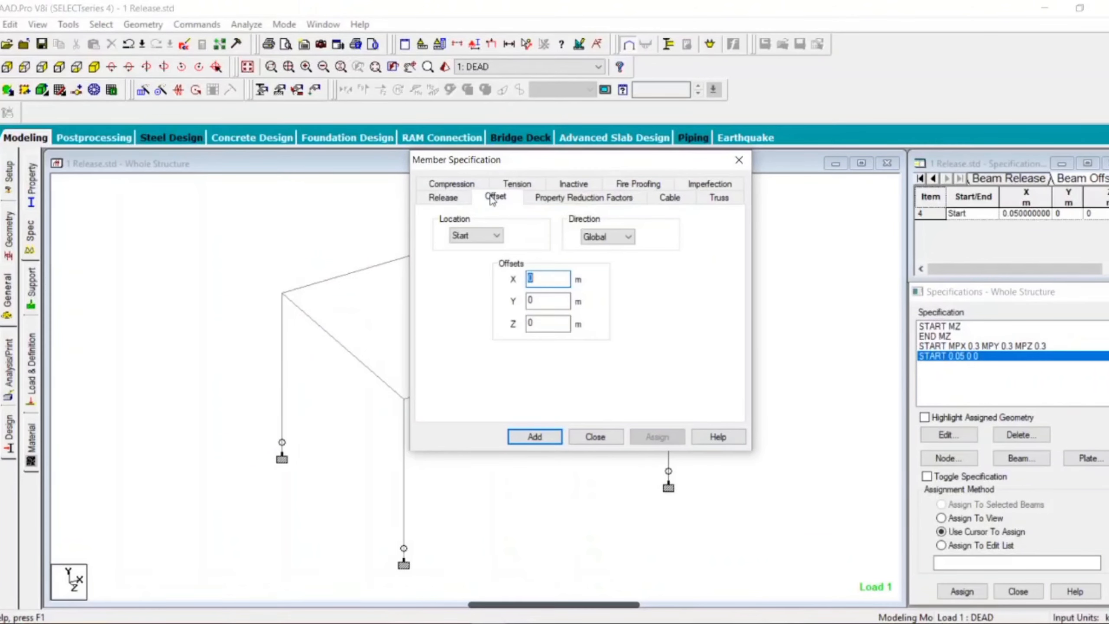
click(497, 236)
click(478, 261)
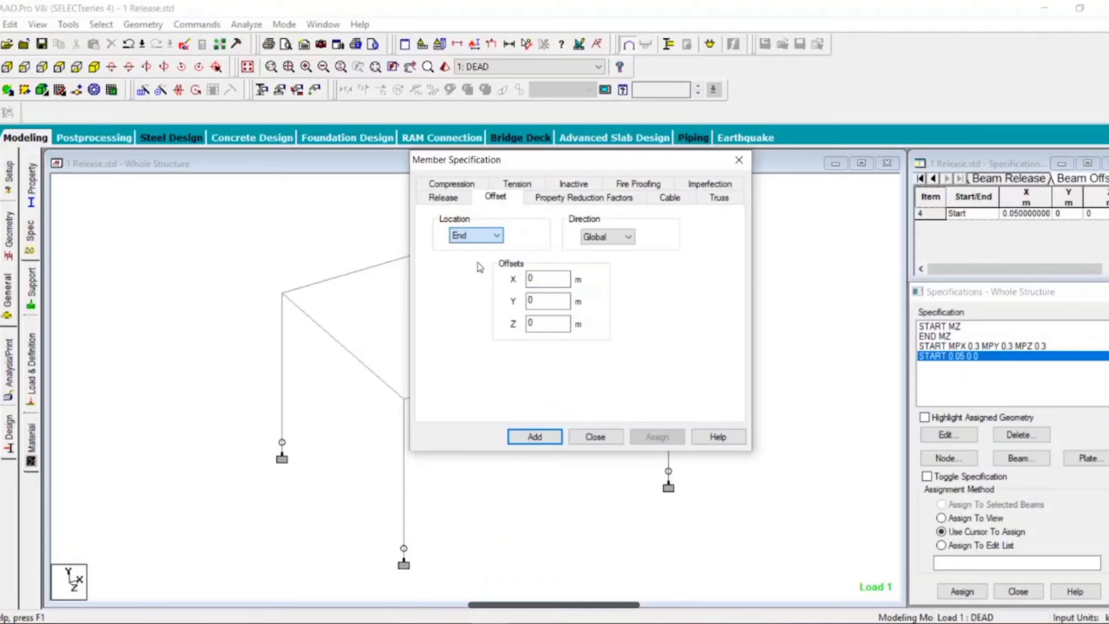
double_click(531, 279)
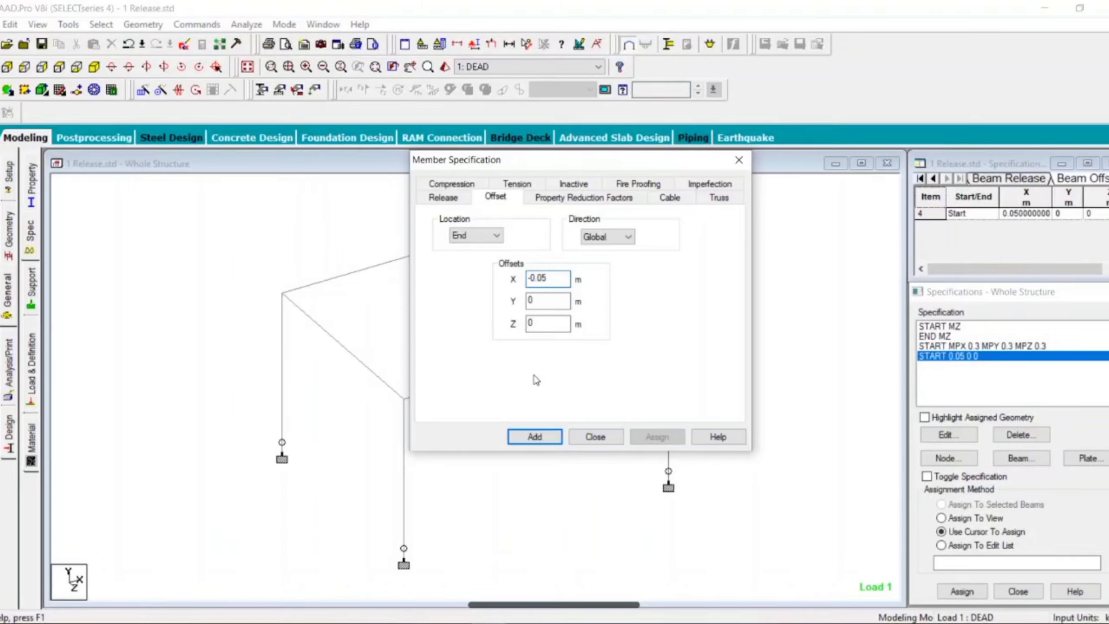
click(536, 436)
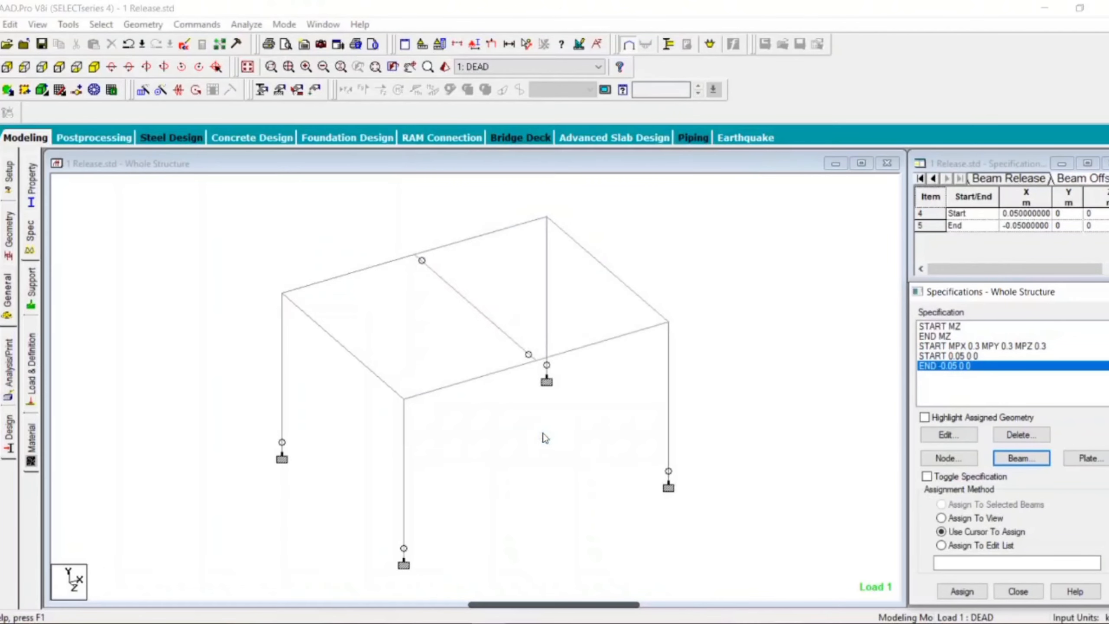
Select the front beam segment next to the front column and assign both the END -0.05 0 0 and START 0.05 0 0 offsets to it.
click(500, 335)
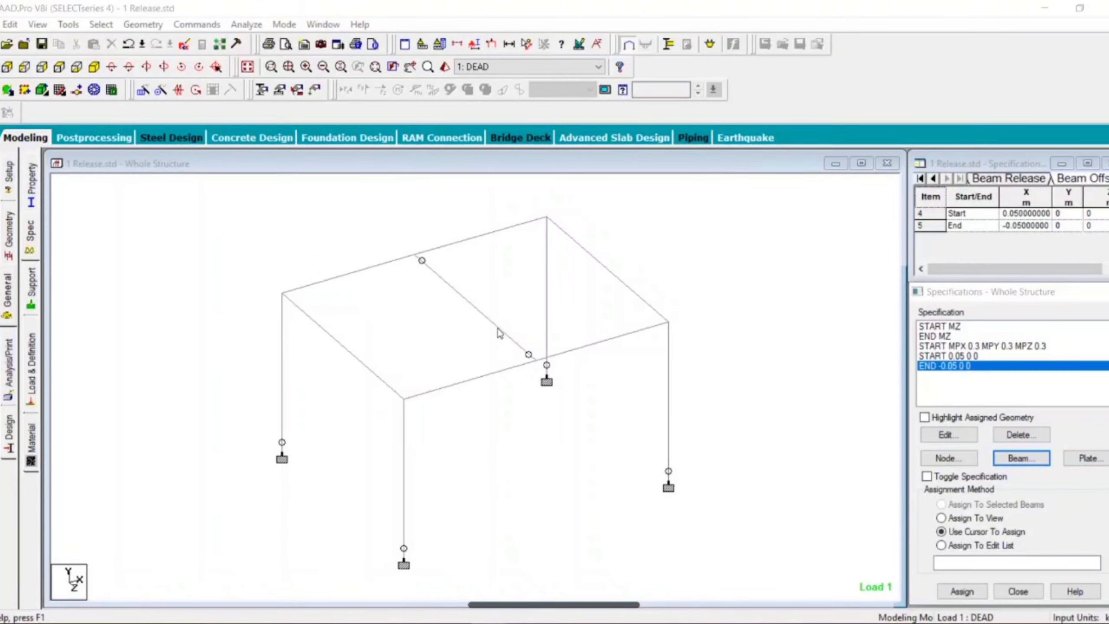
click(432, 411)
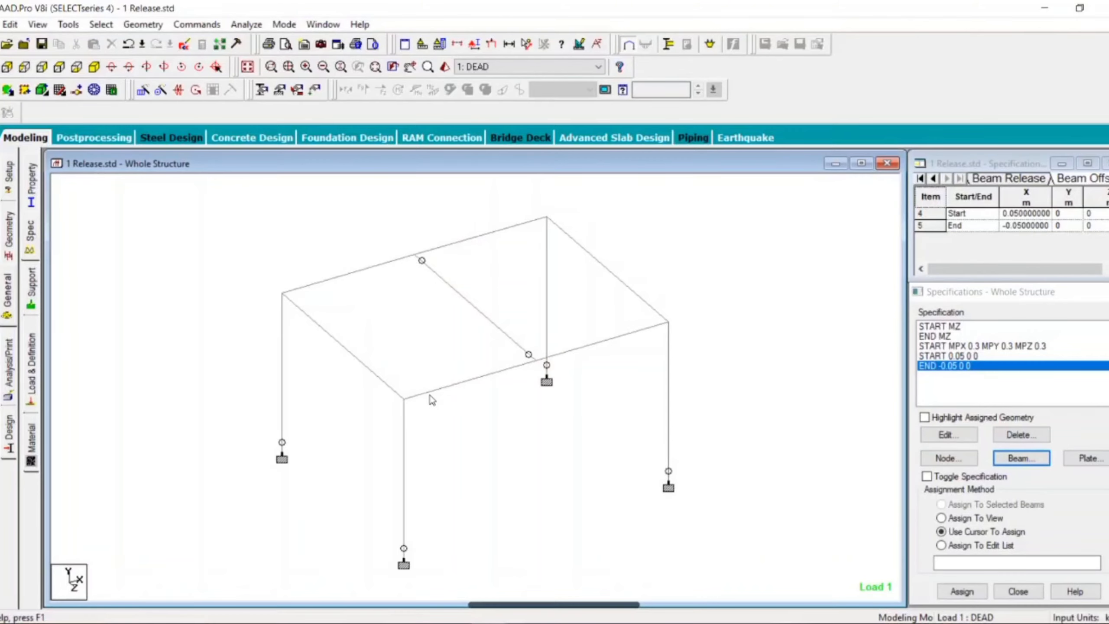
click(432, 399)
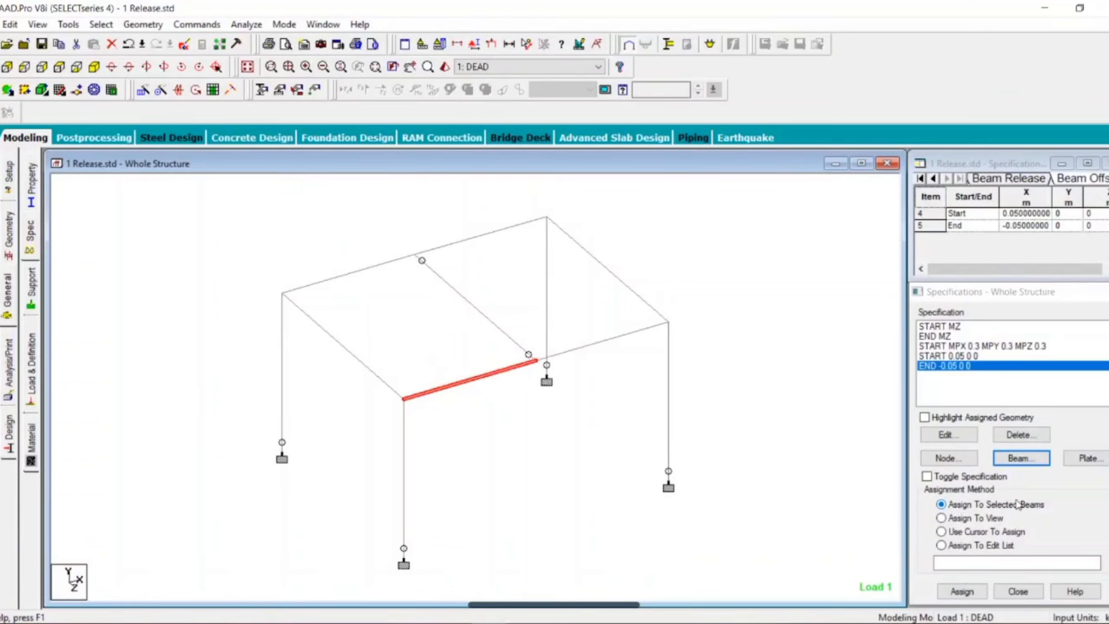
click(962, 591)
click(1038, 485)
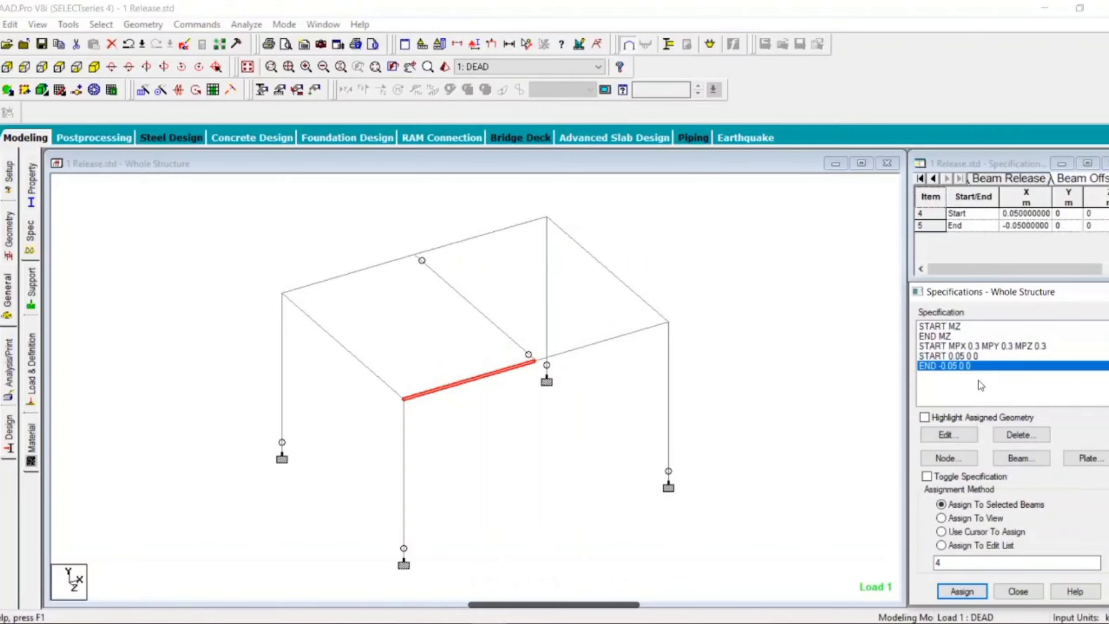
click(969, 357)
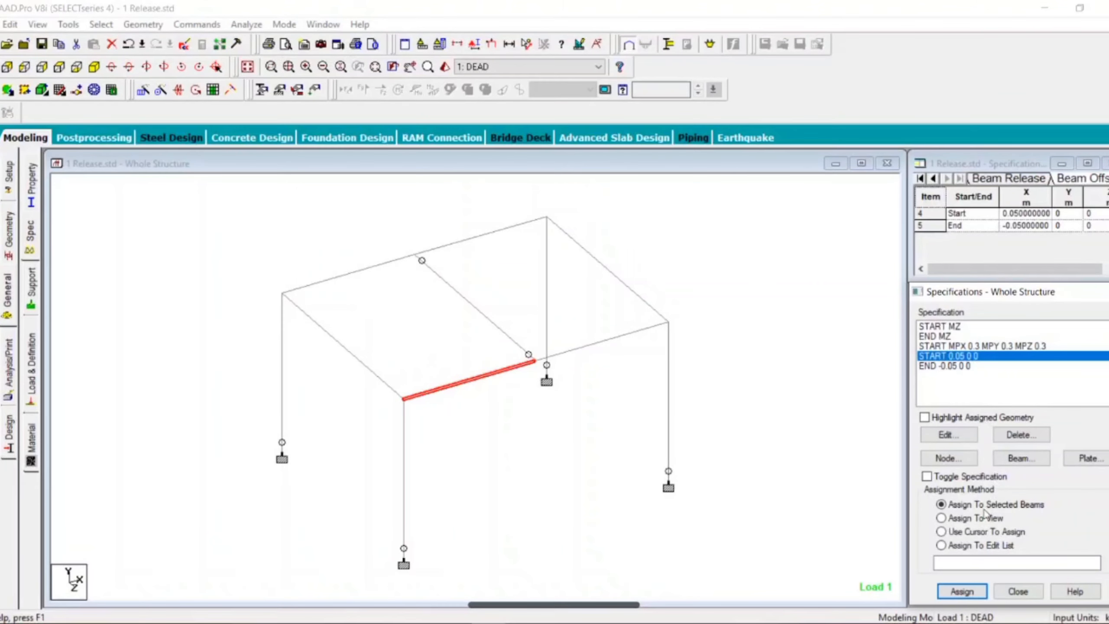
click(962, 591)
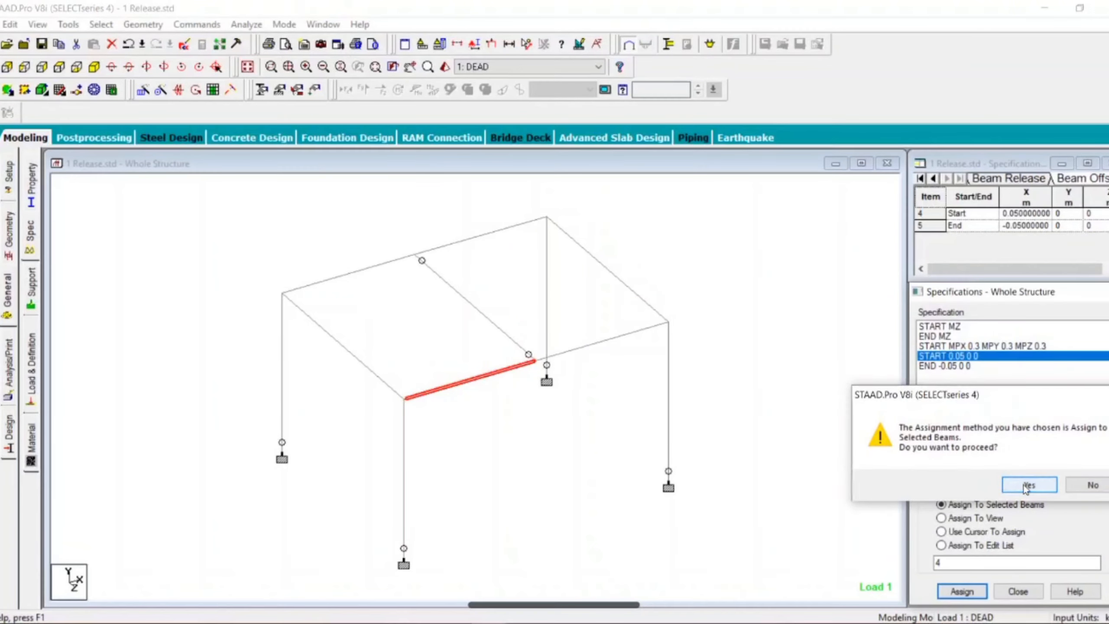
click(1024, 486)
Add the front column to the selection and examine the offset column-to-beam joint in a 3D rendered view, then close that view.
middle_drag(465, 445, 453, 434)
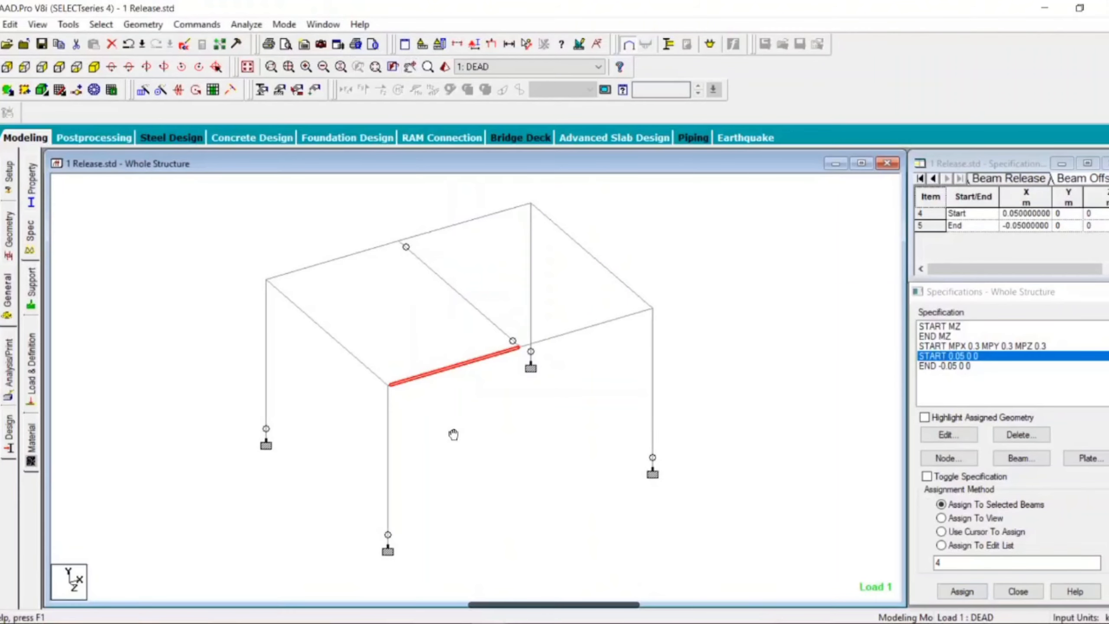
ctrl+click(388, 435)
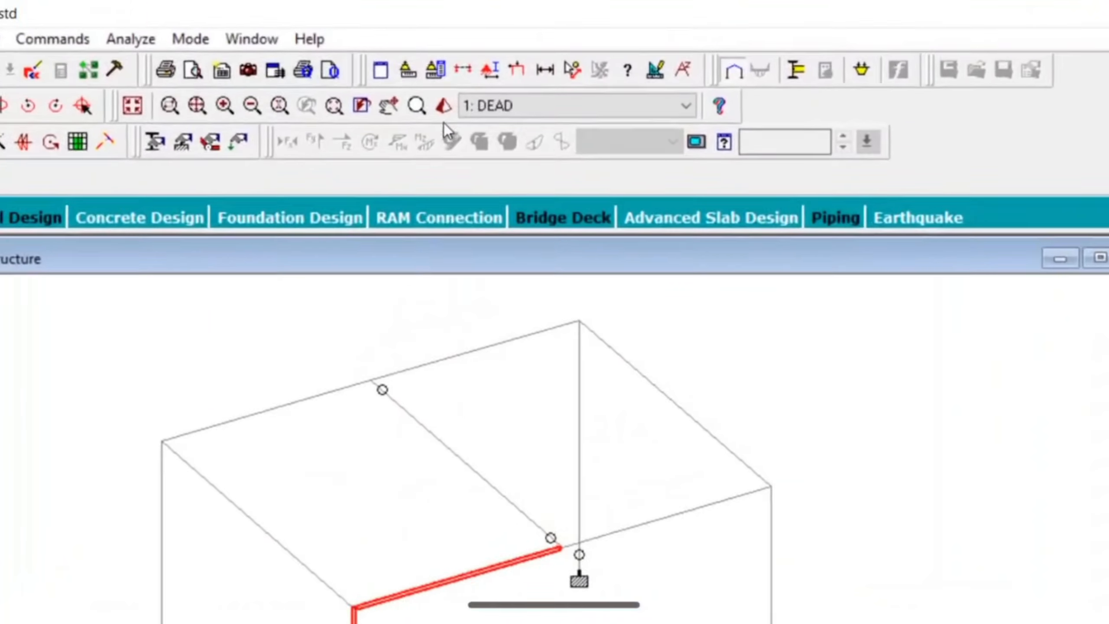
click(443, 109)
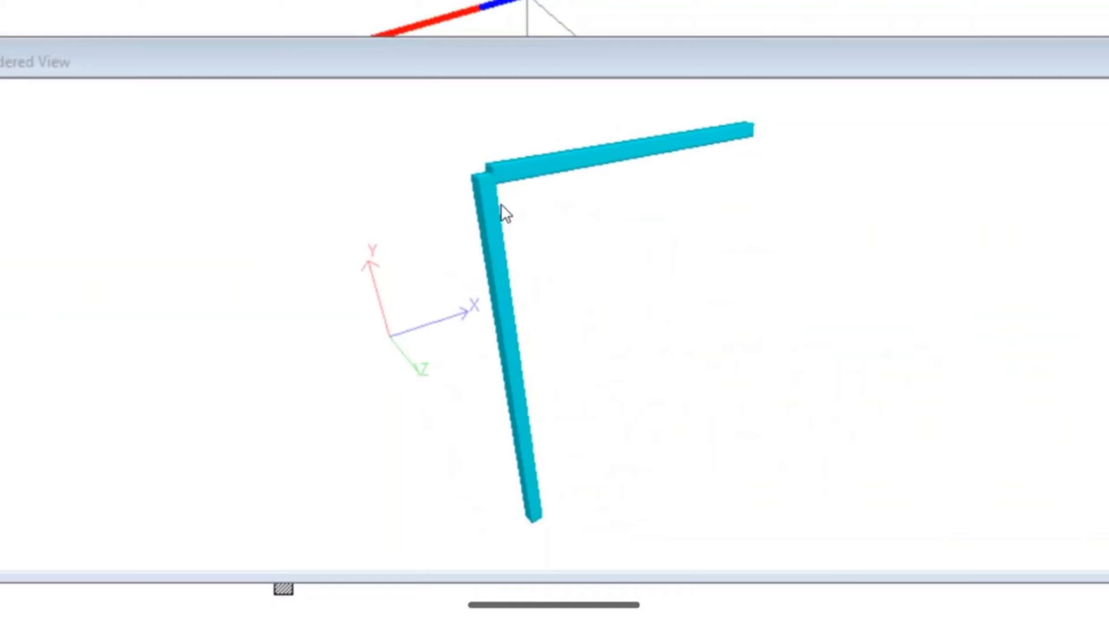
drag(506, 214, 417, 264)
scroll(299, 221, up, 9)
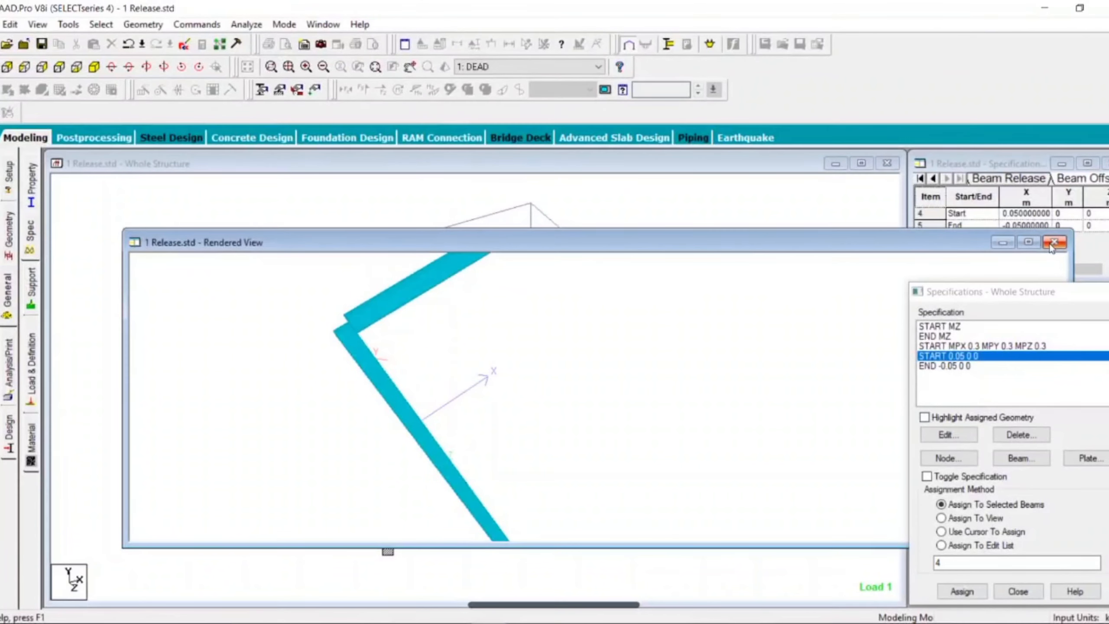
click(1053, 243)
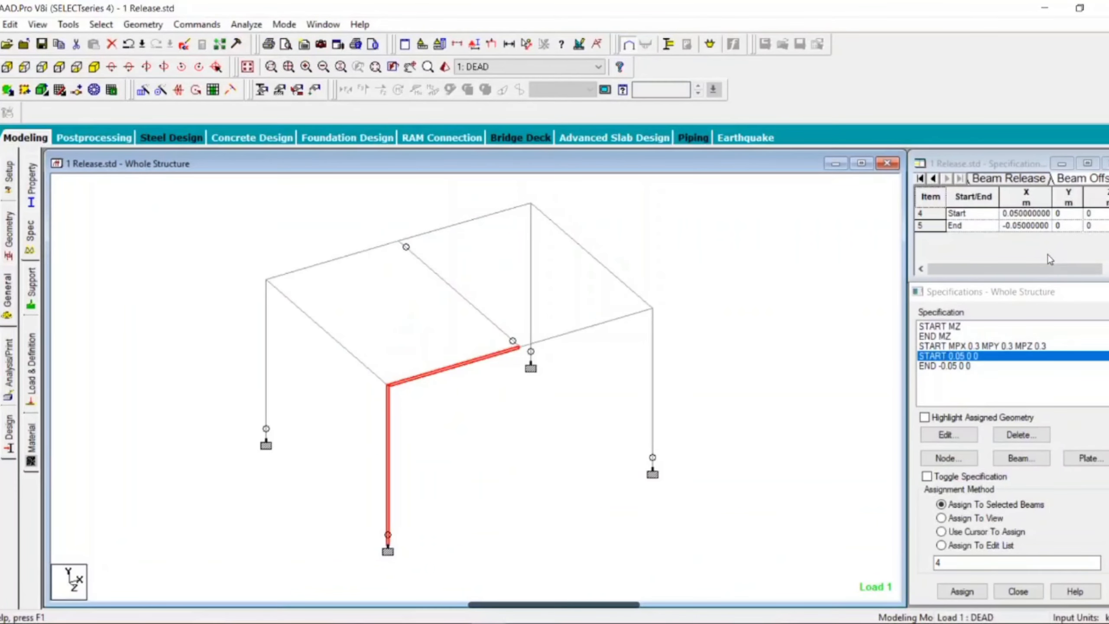
Clear the member selection, save the modified structure and run the analysis.
click(508, 327)
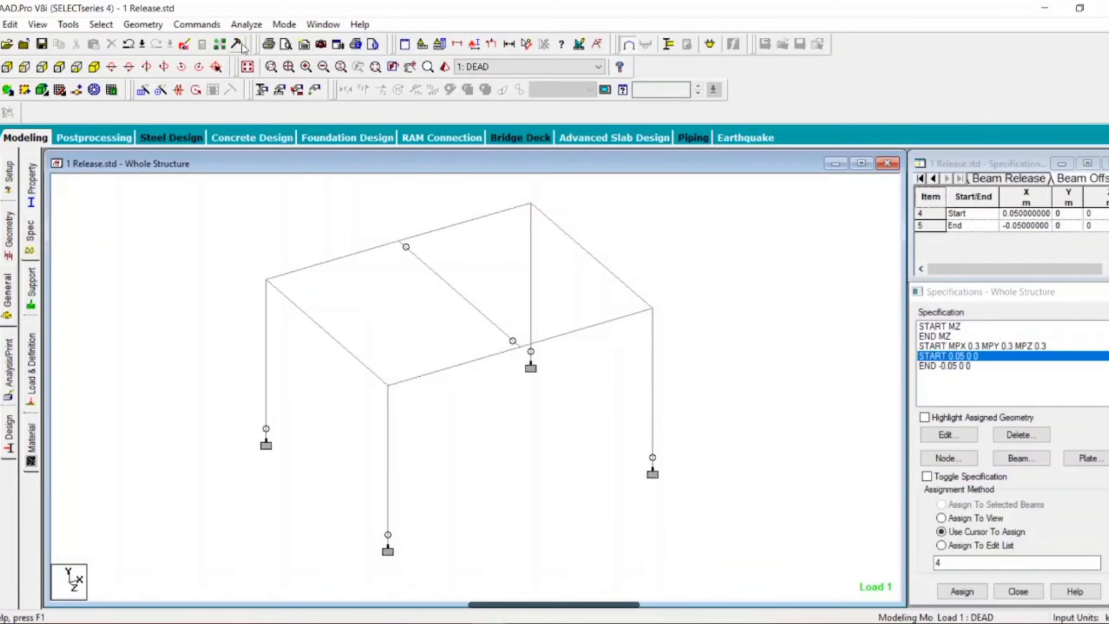
click(247, 25)
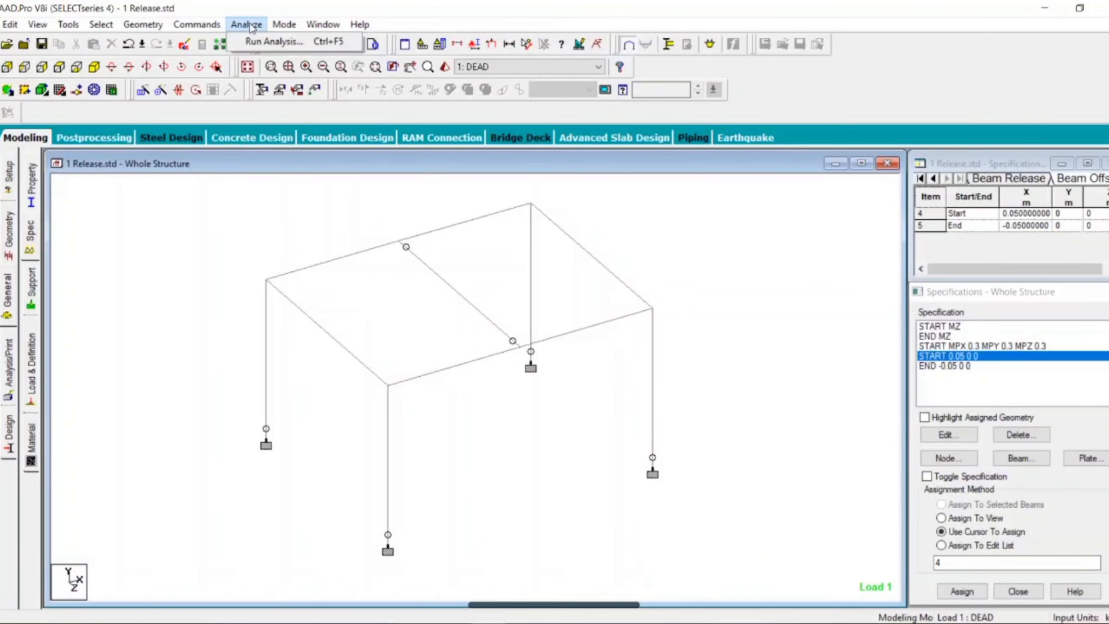
click(267, 43)
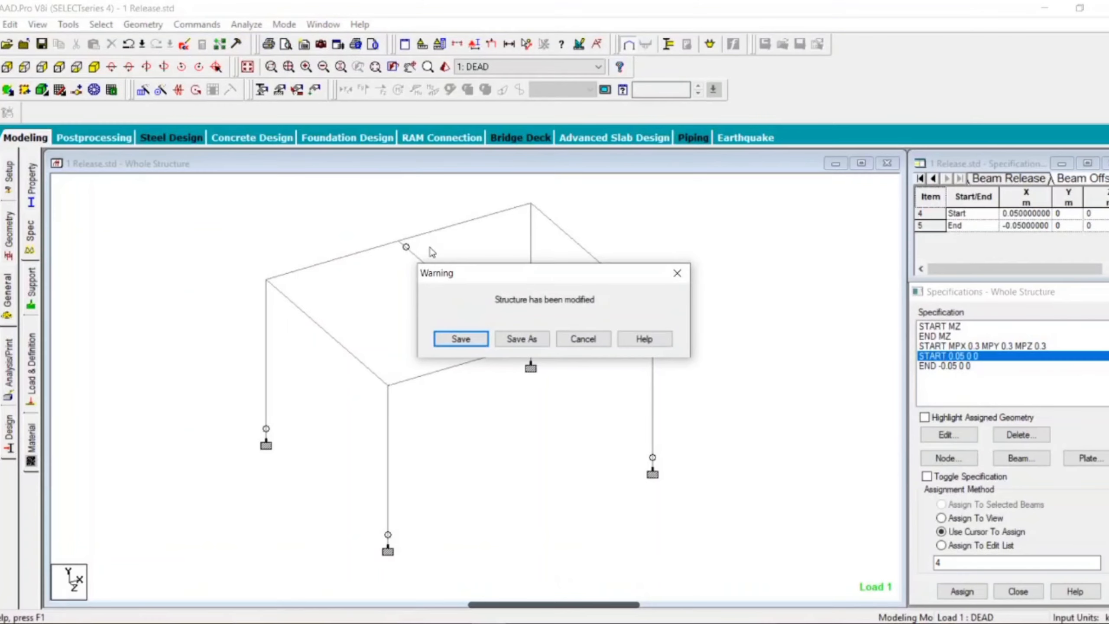
click(453, 339)
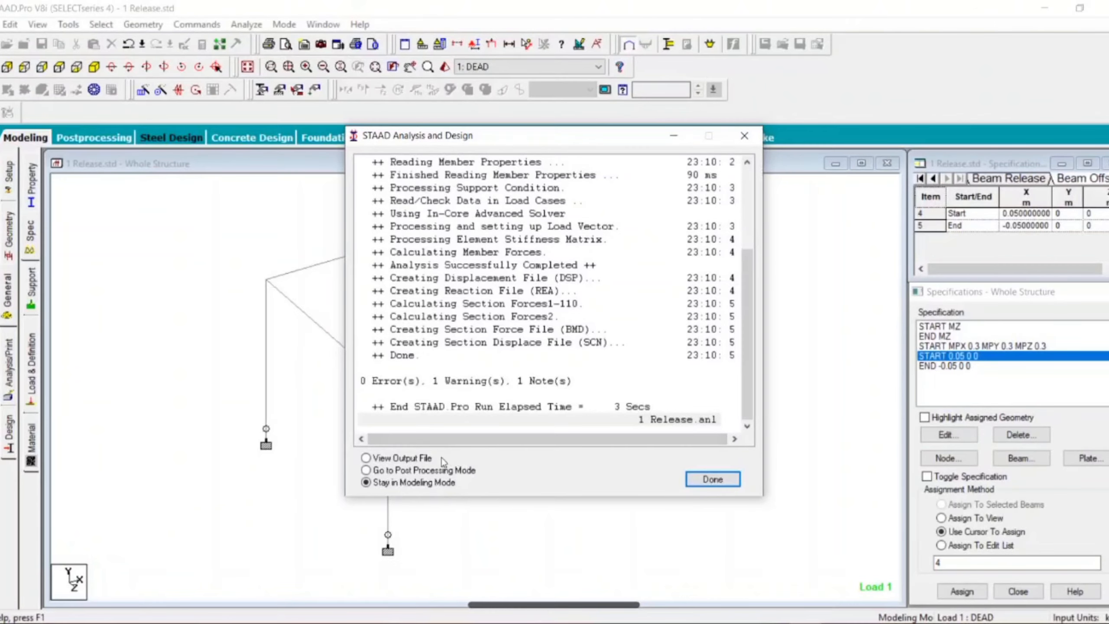
Go to postprocessing mode with load case 1 DEAD selected and display the Bending Z moment diagram on the frame.
click(419, 472)
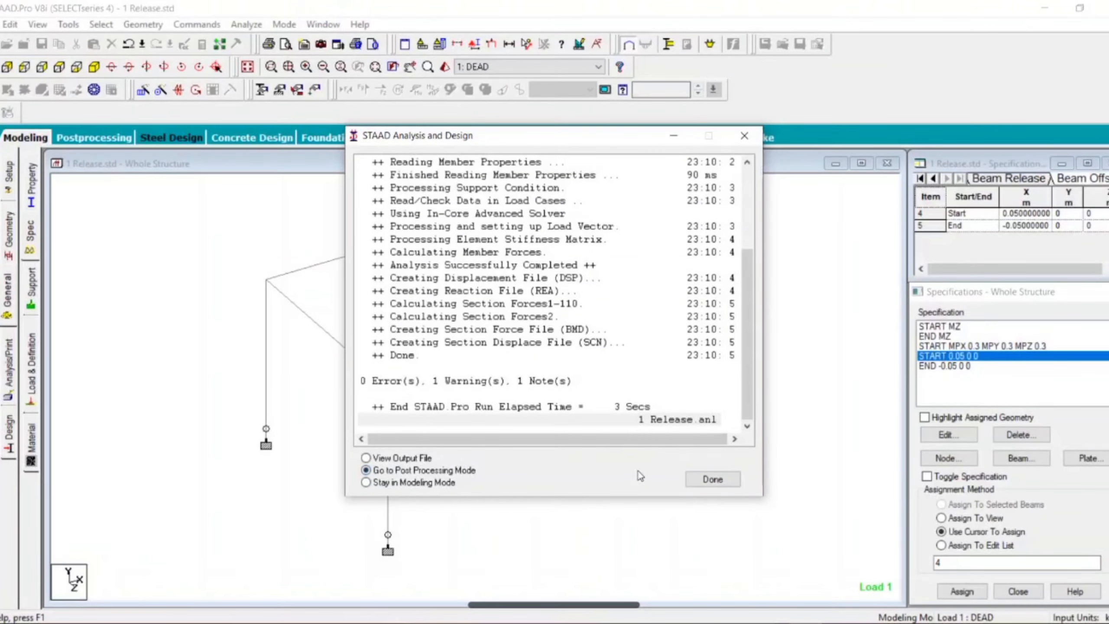
click(716, 479)
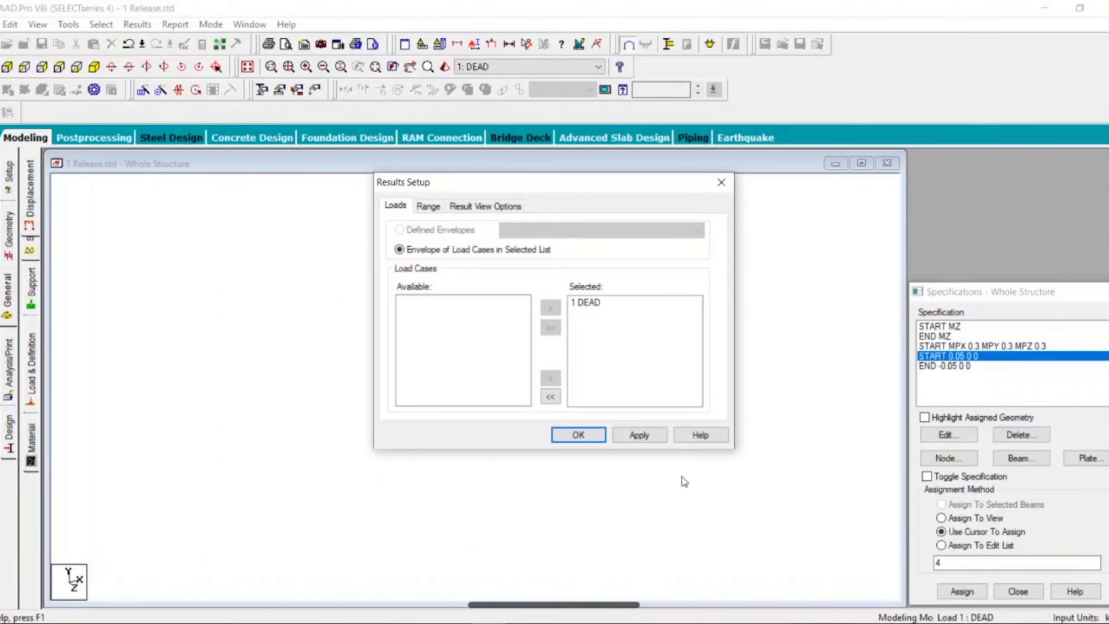
click(586, 436)
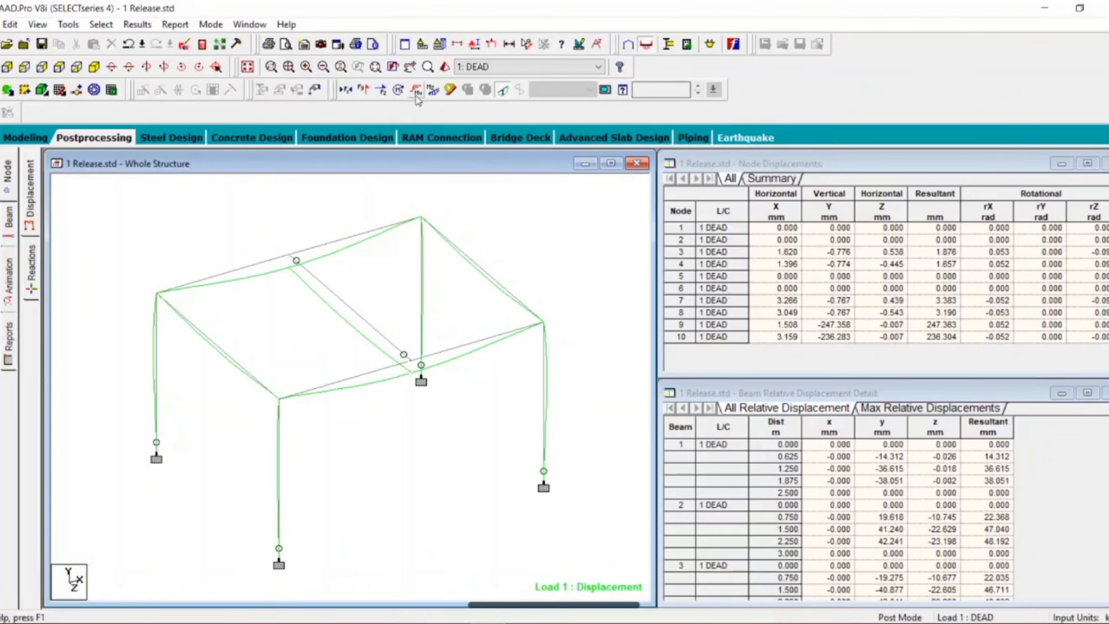
click(434, 90)
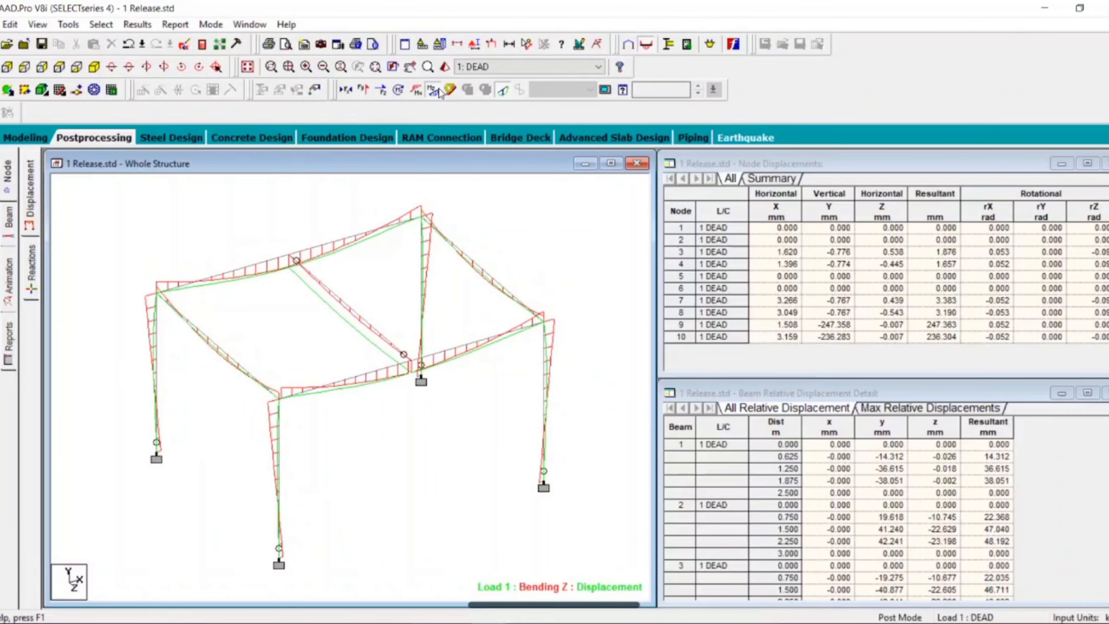
Examine the bending diagram along the front beam, from its offset front column joint to the joint at the opposite column.
scroll(309, 414, up, 2)
middle_drag(310, 414, 283, 401)
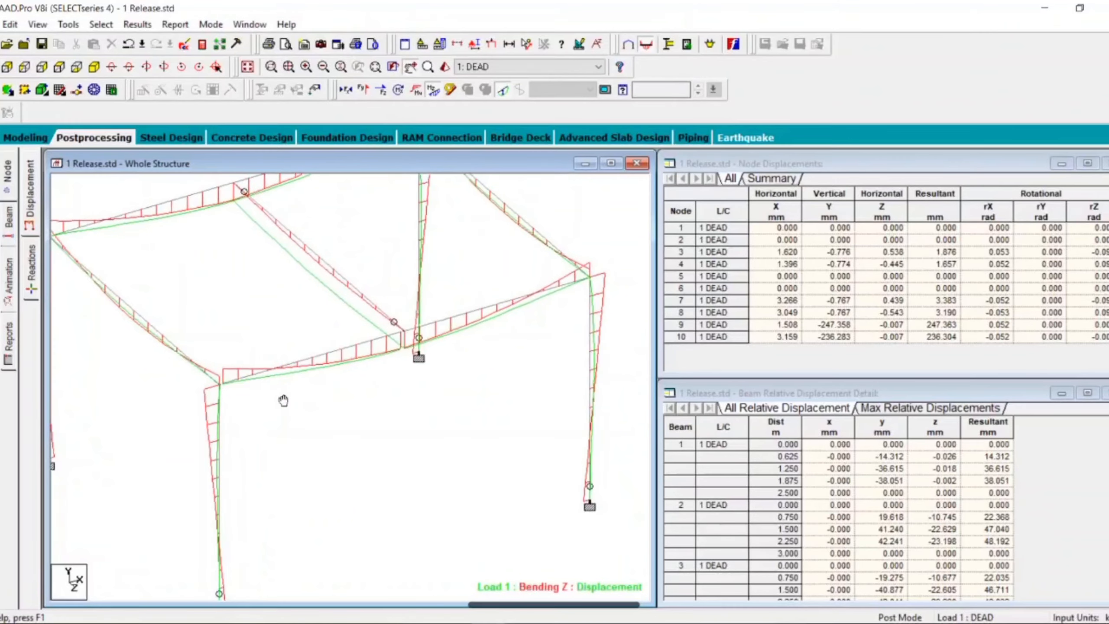
scroll(230, 388, up, 2)
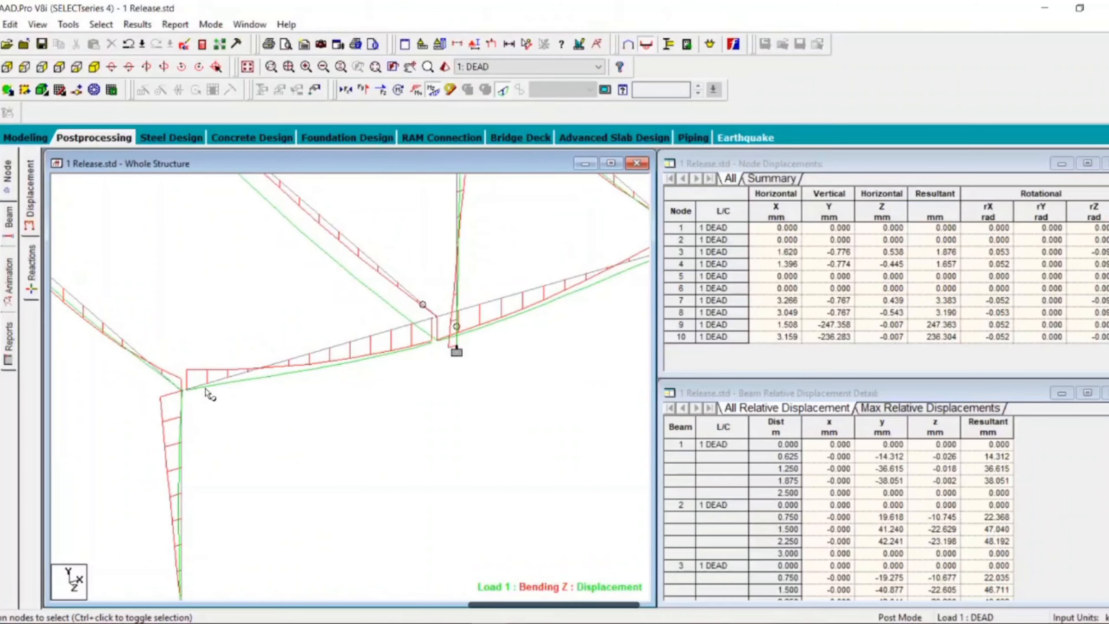
scroll(113, 409, up, 2)
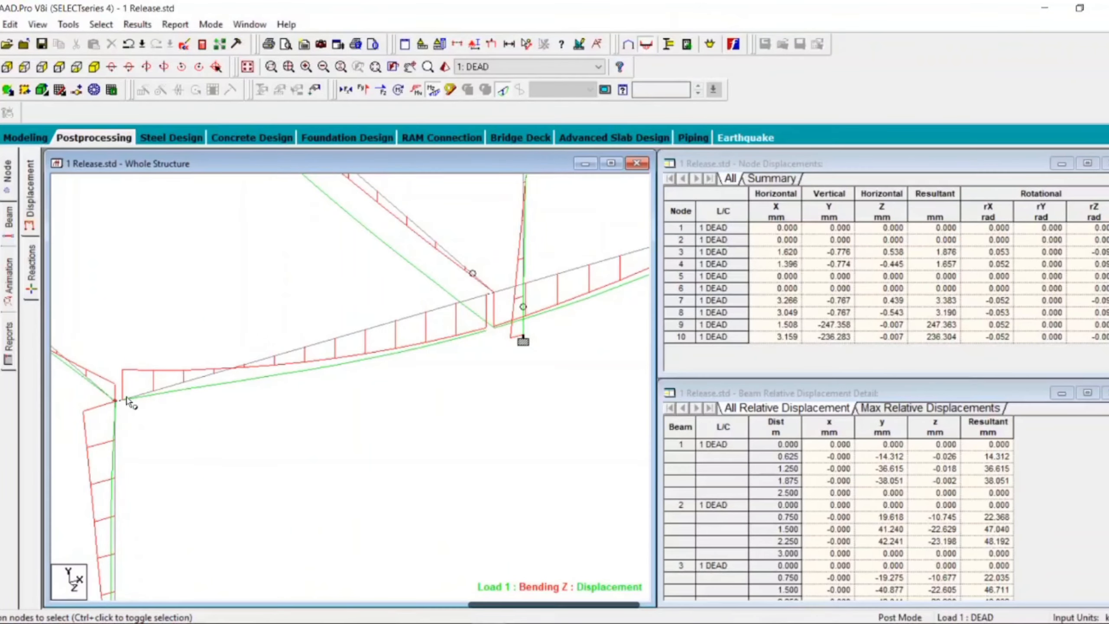
scroll(128, 398, down, 1)
middle_drag(564, 389, 320, 447)
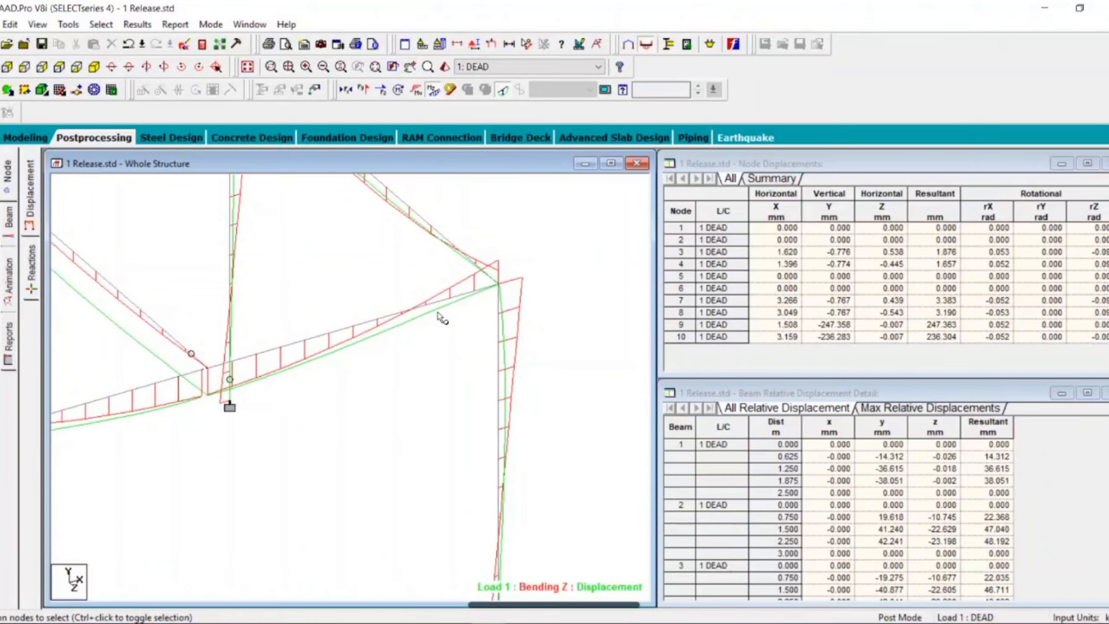
scroll(531, 282, up, 4)
middle_drag(579, 282, 367, 326)
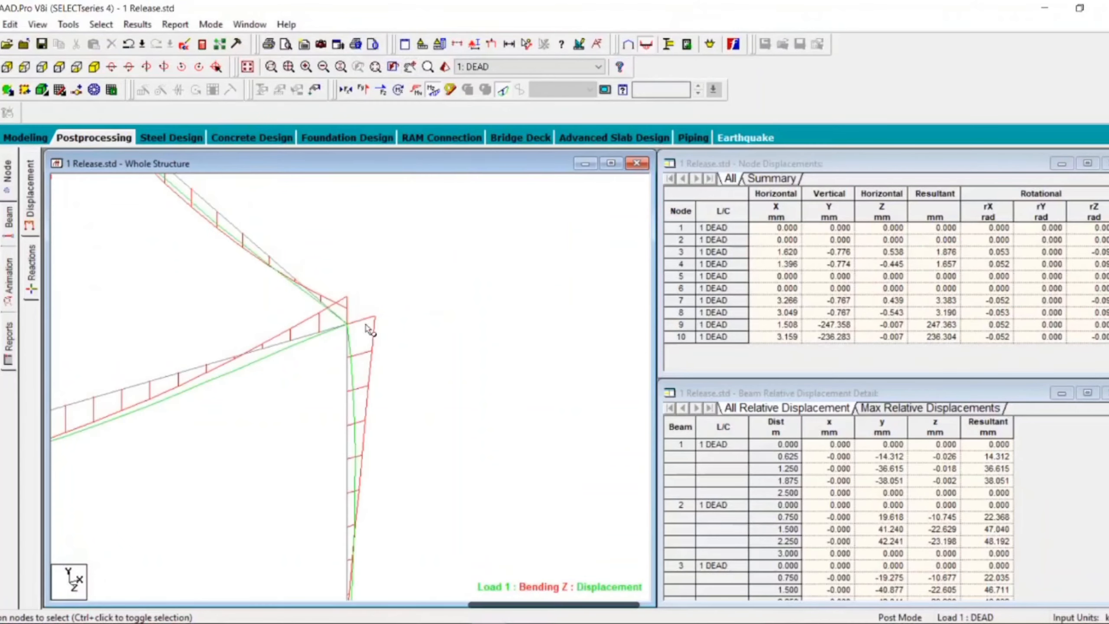
scroll(367, 326, up, 3)
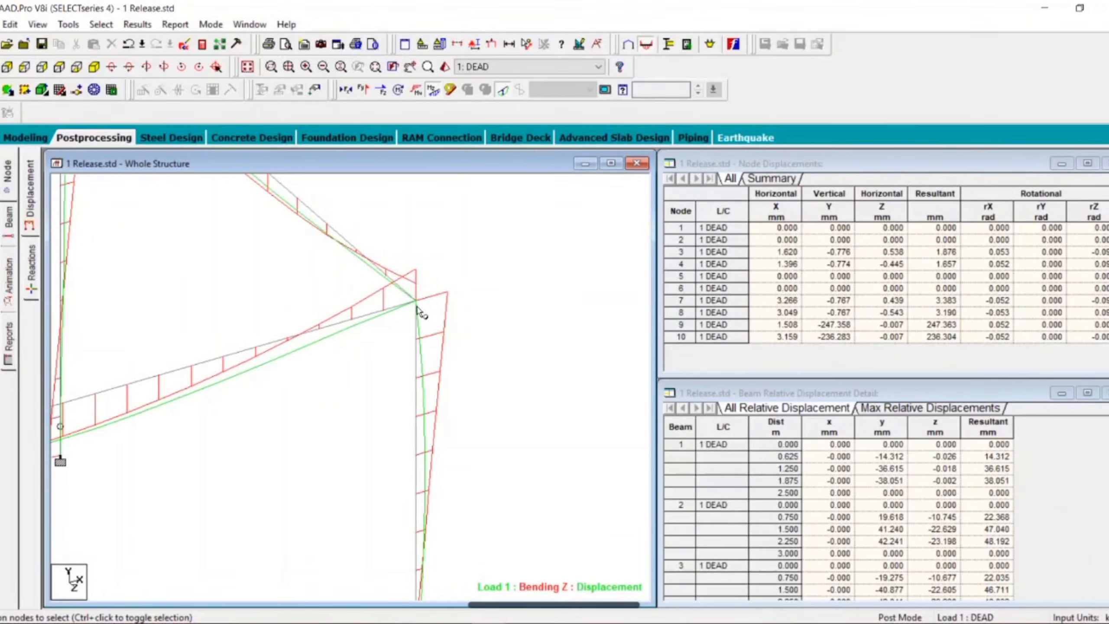
Compare the front beam's moment diagram at the offset column joint with the part around the mid-span cross beam connection.
scroll(417, 307, down, 2)
middle_drag(500, 298, 425, 317)
middle_drag(249, 420, 593, 333)
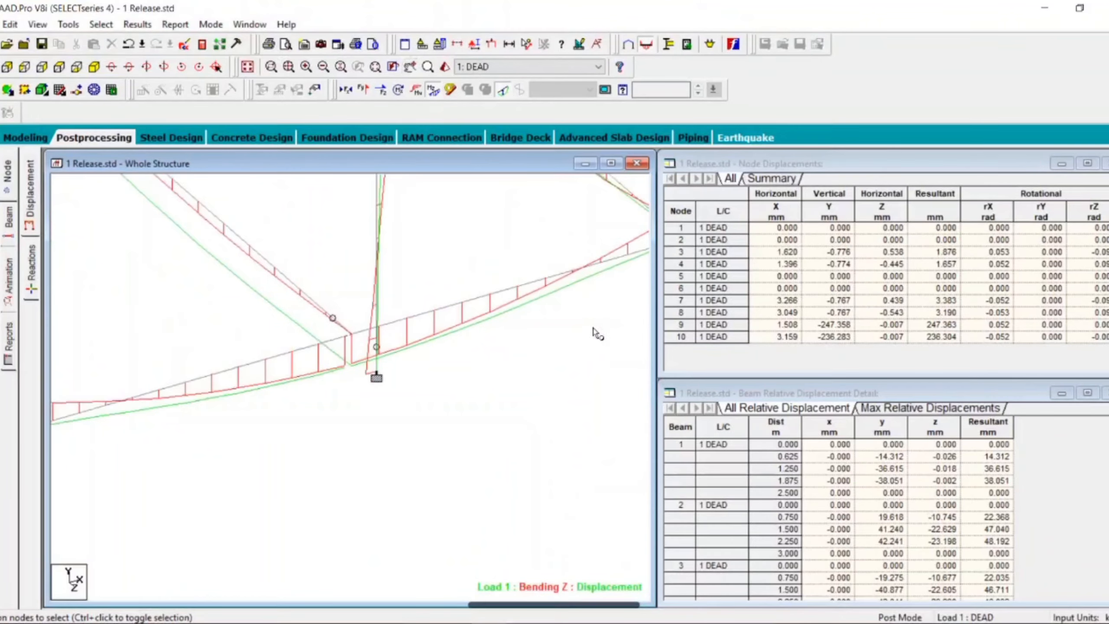
scroll(115, 440, down, 1)
middle_drag(115, 441, 352, 373)
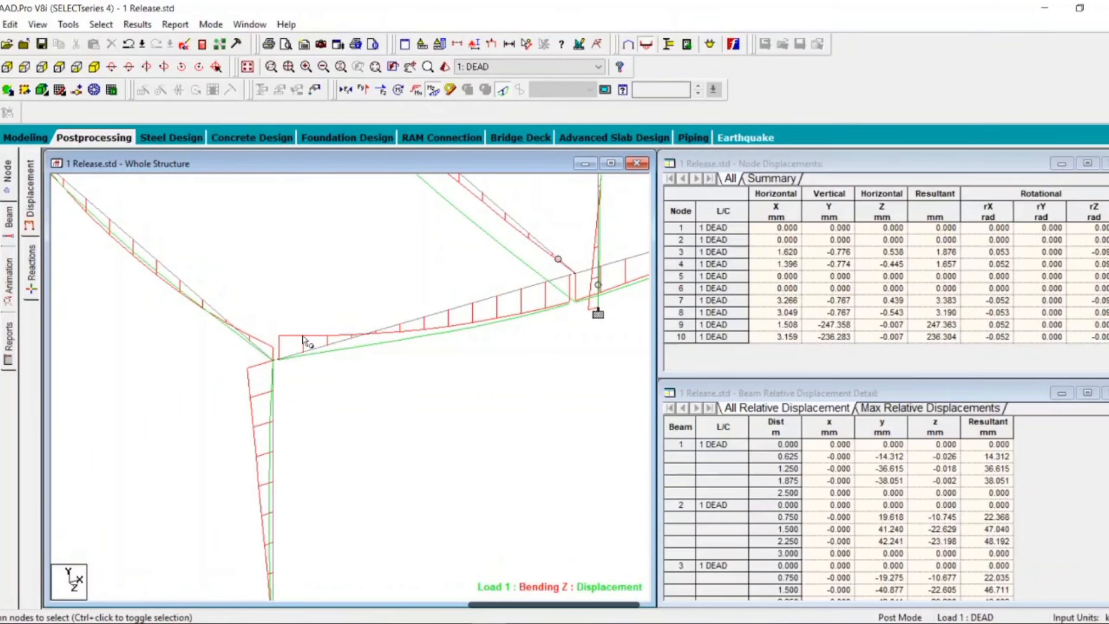
middle_drag(455, 401, 220, 427)
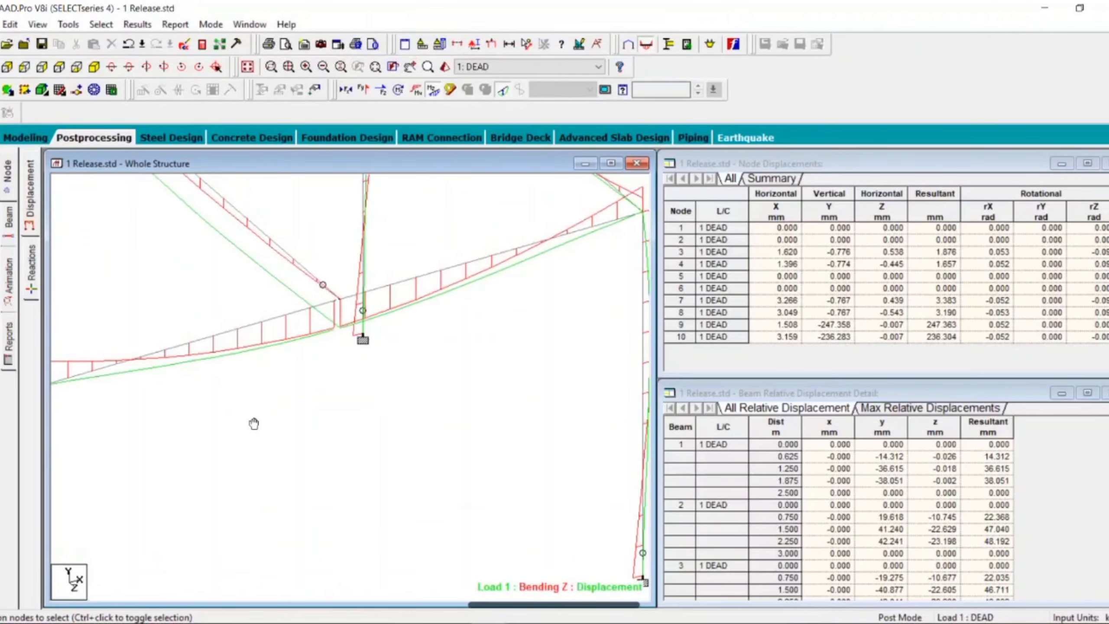
scroll(265, 390, up, 1)
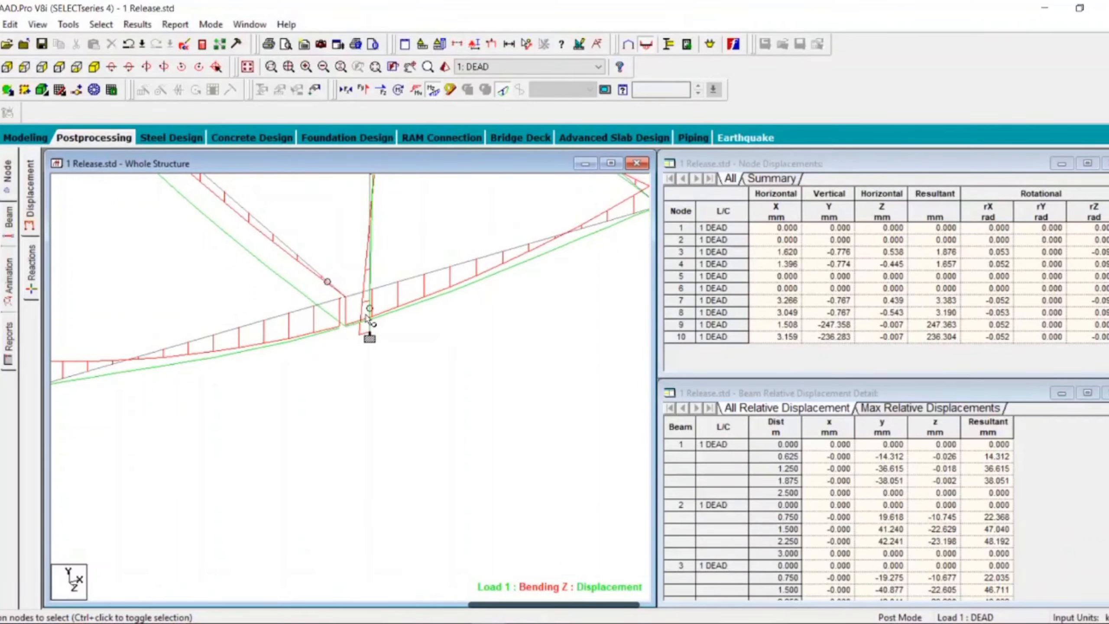
scroll(366, 318, up, 1)
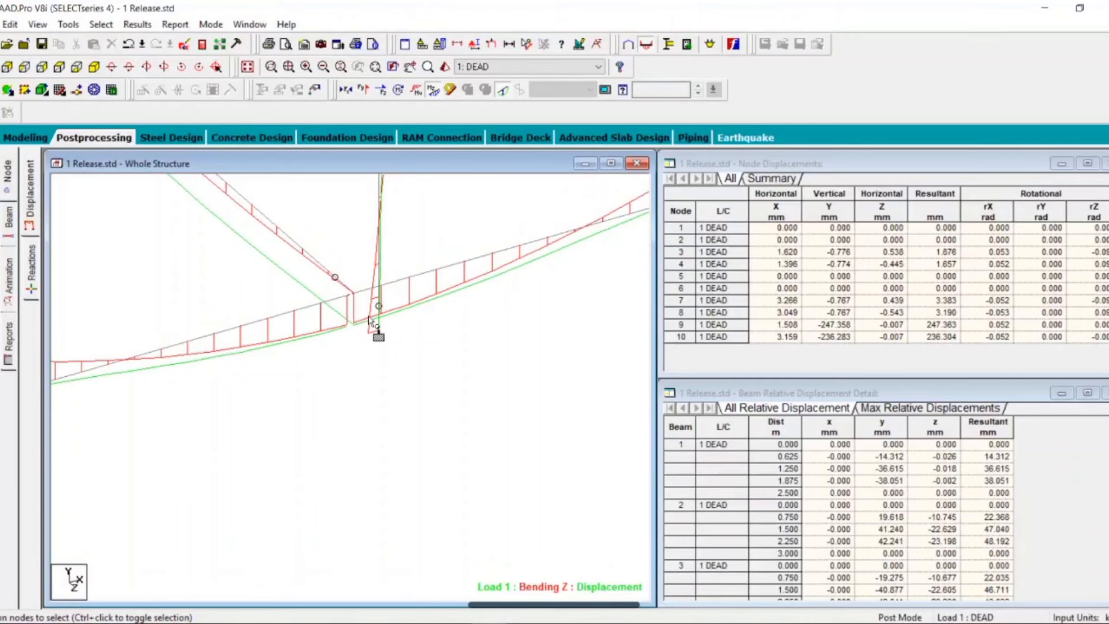
scroll(368, 319, down, 3)
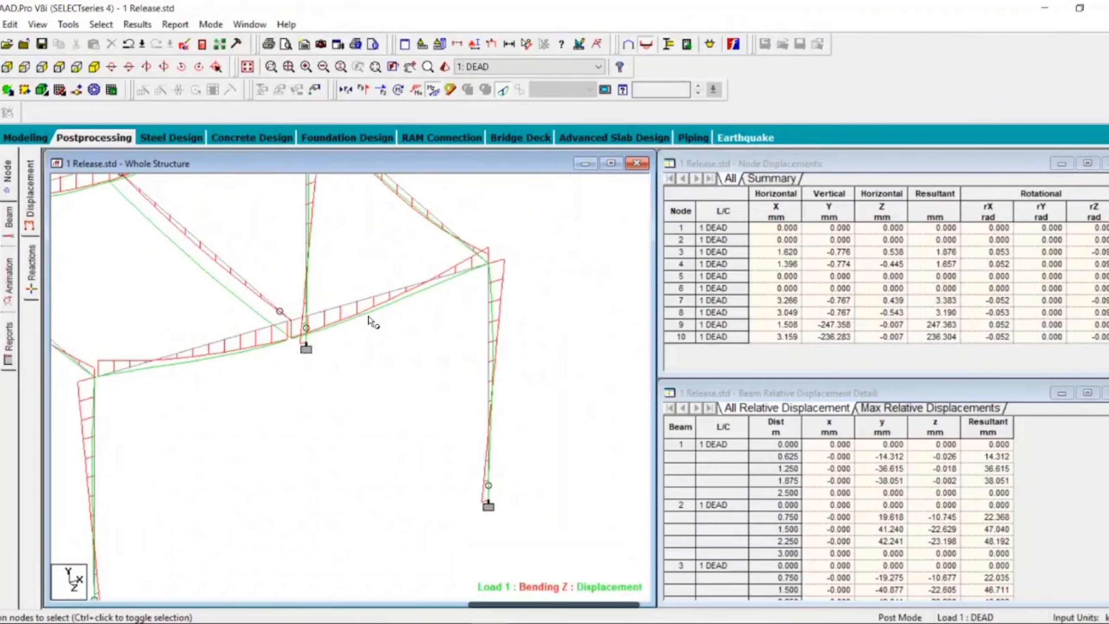
scroll(368, 319, down, 1)
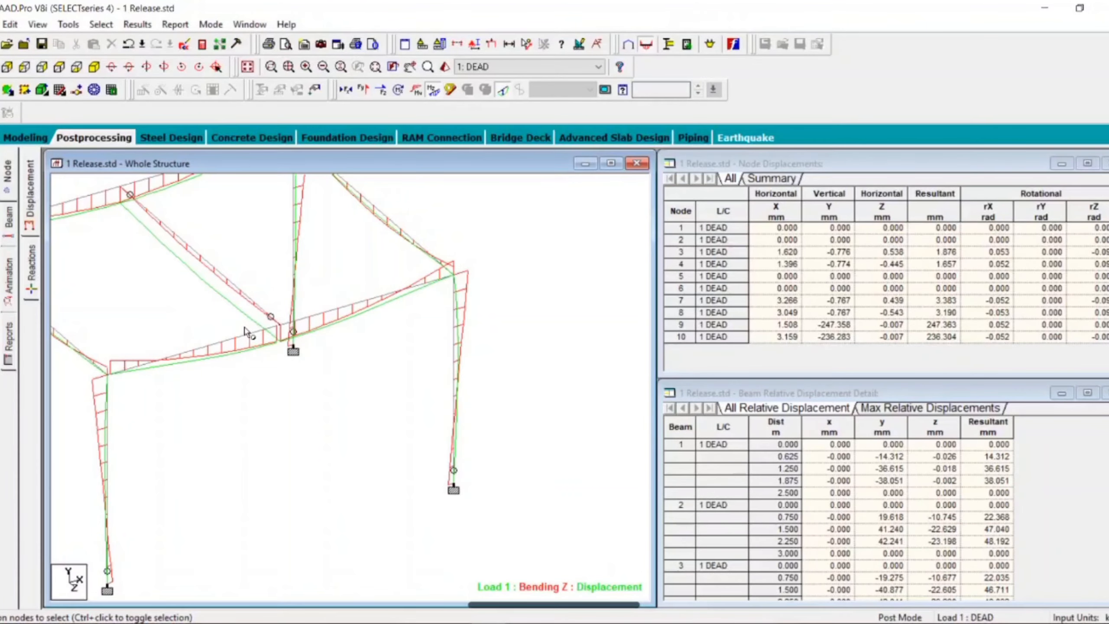
middle_drag(247, 334, 346, 340)
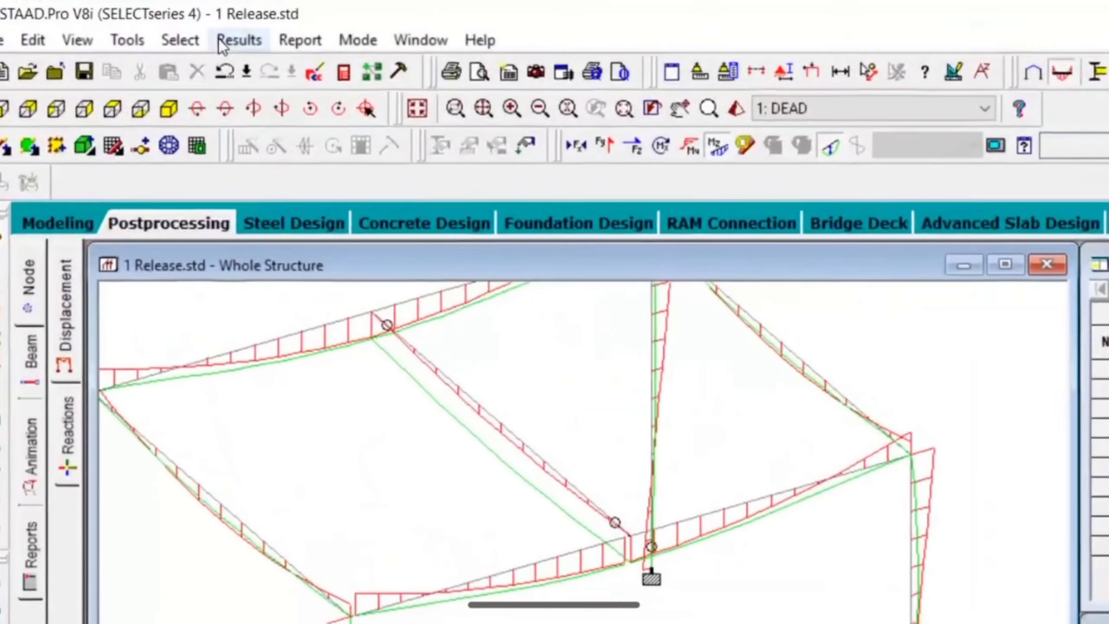
Annotate the bending moment values at the ends of all beams on the diagram.
click(125, 23)
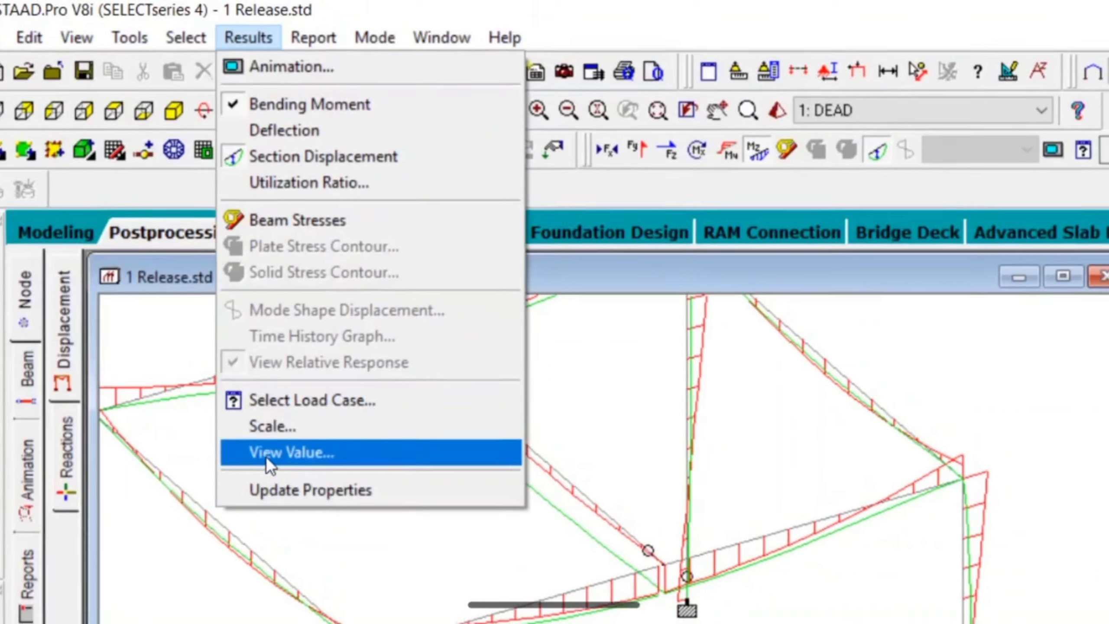
click(277, 458)
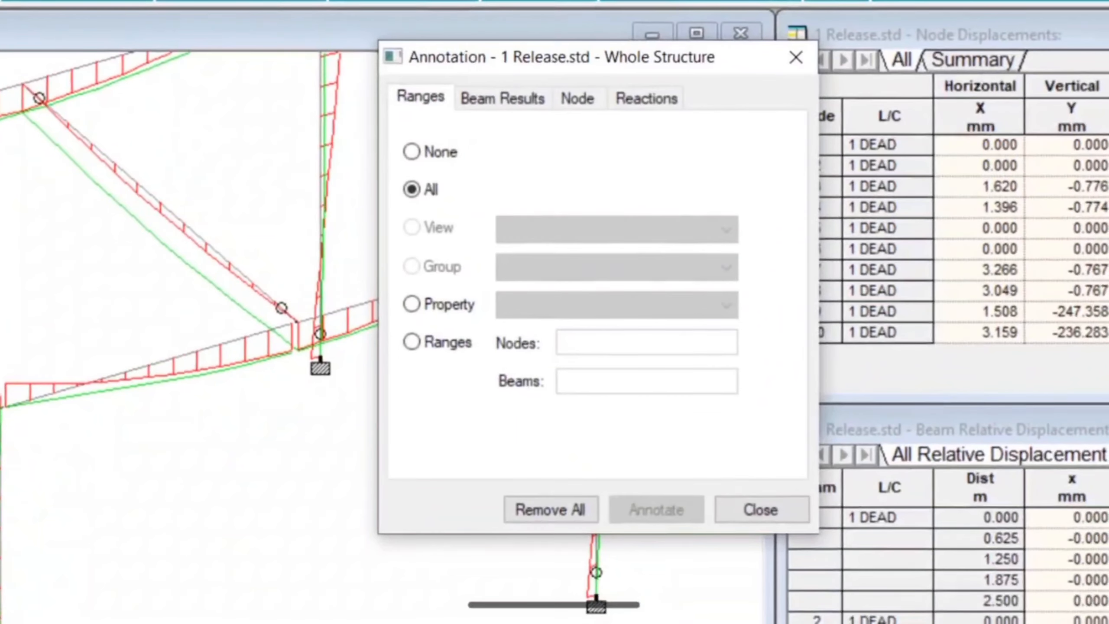
click(503, 104)
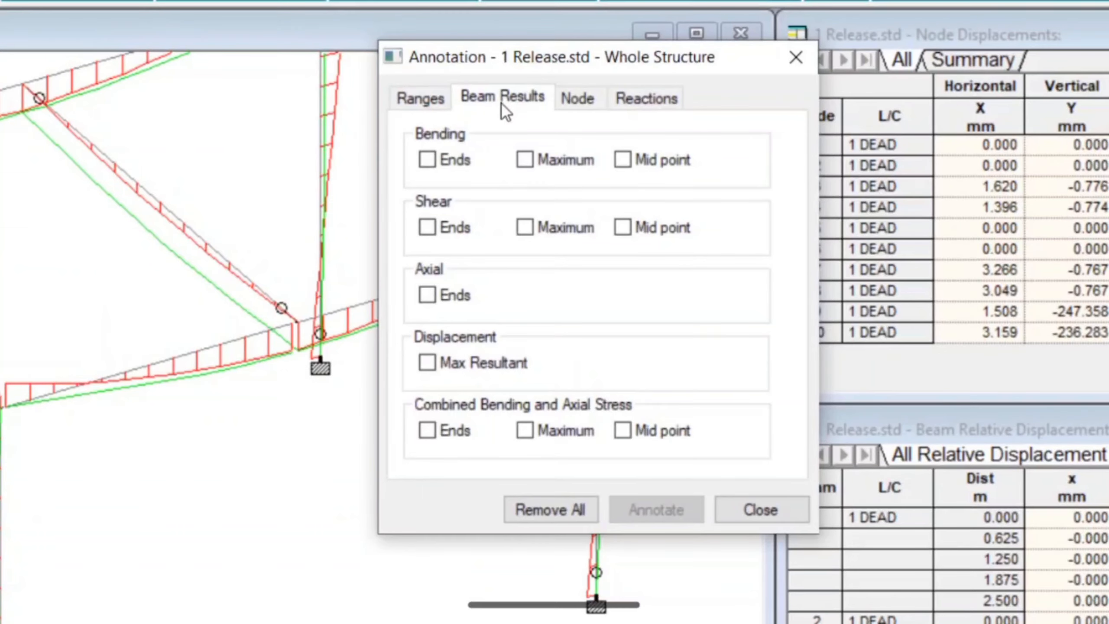
click(430, 162)
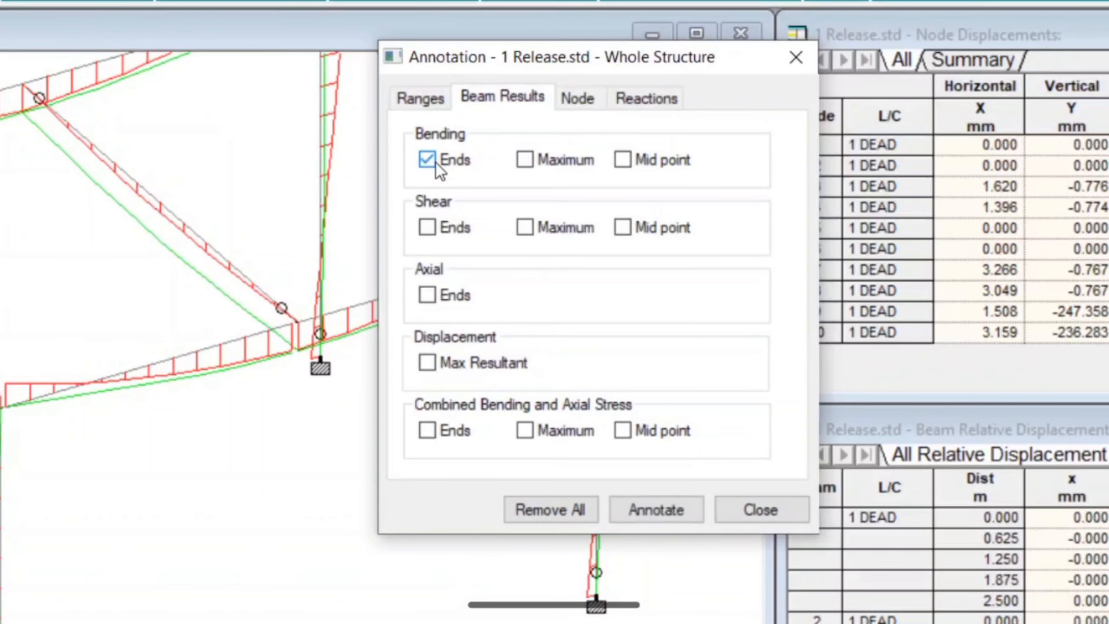
click(658, 510)
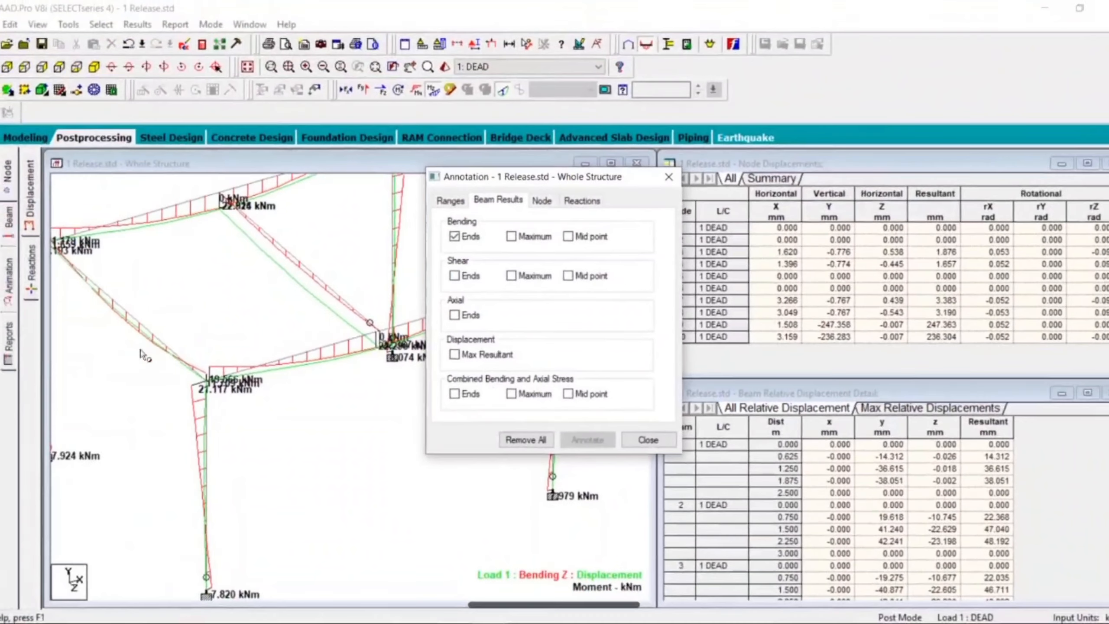
Read the end moments at the offset front column joint in a separate zoom window, then close that window and the annotation settings.
scroll(131, 380, up, 5)
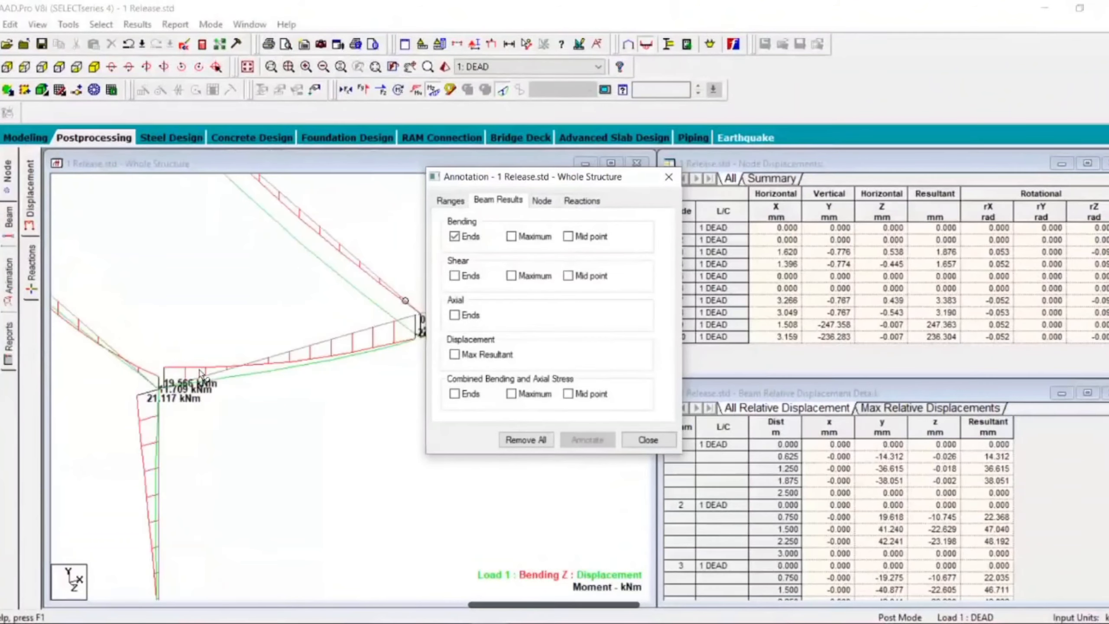
scroll(201, 375, up, 2)
middle_drag(131, 410, 183, 404)
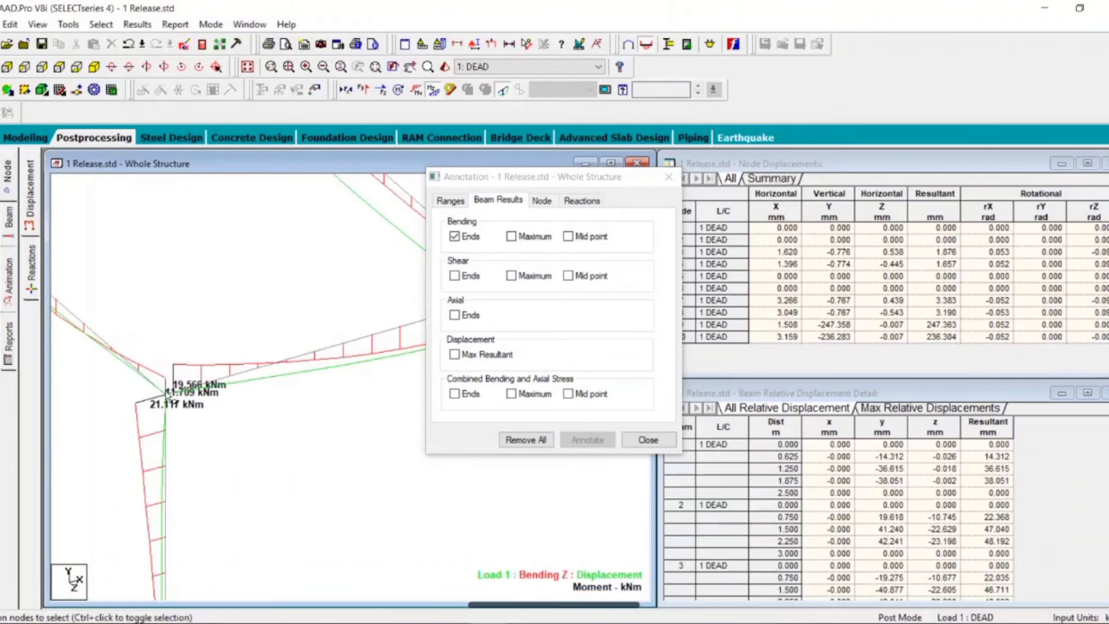
scroll(177, 403, up, 5)
middle_drag(110, 396, 206, 299)
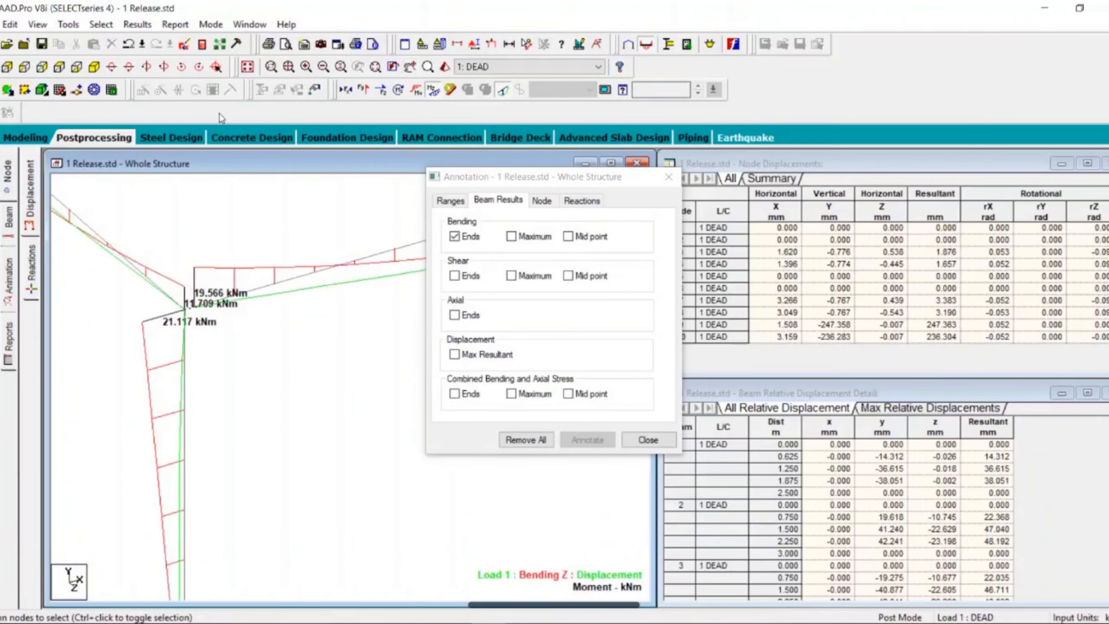
click(271, 66)
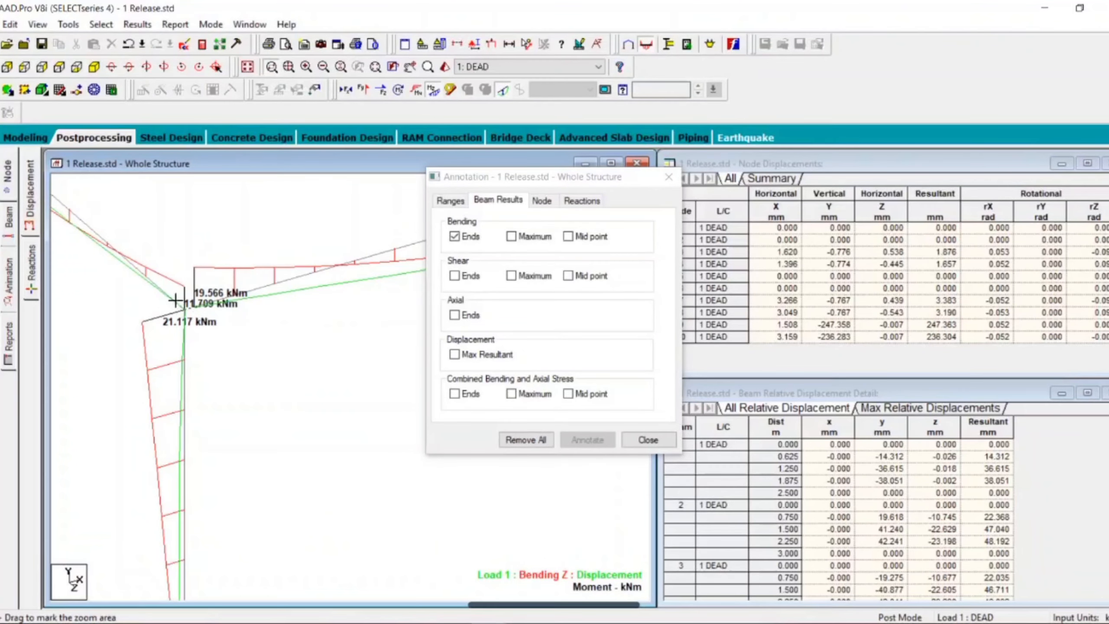
drag(112, 251, 295, 407)
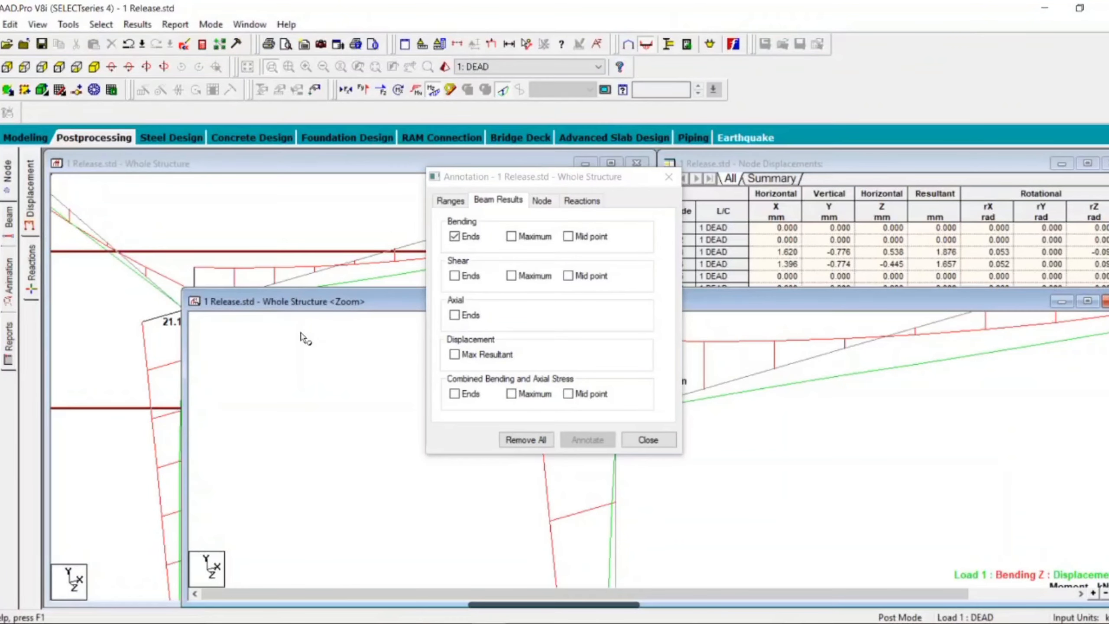
drag(304, 303, 47, 157)
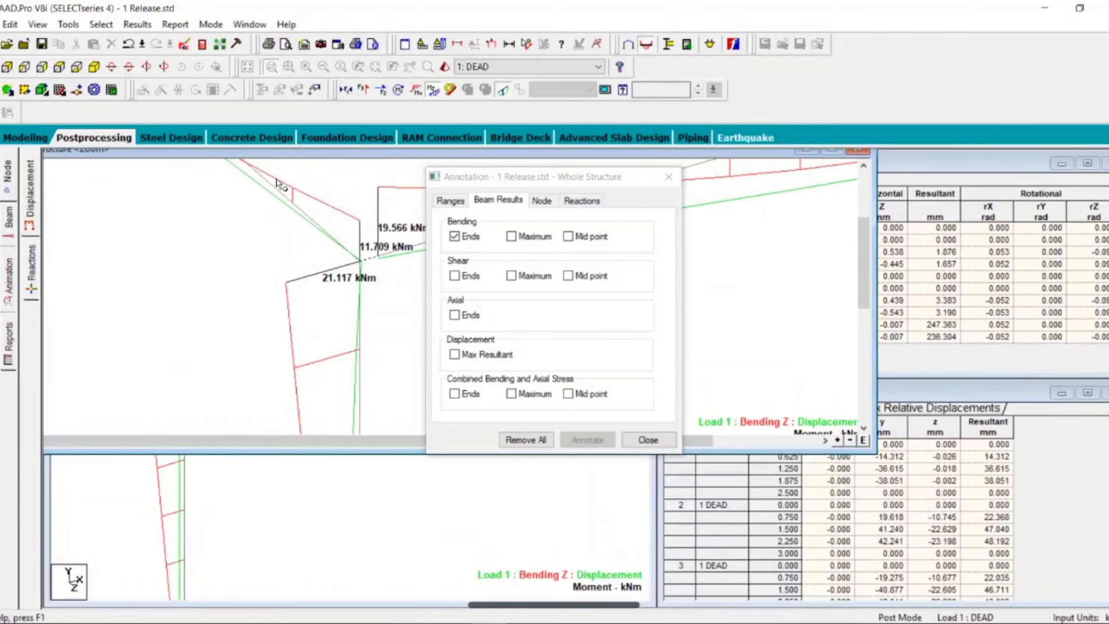
drag(322, 154, 180, 164)
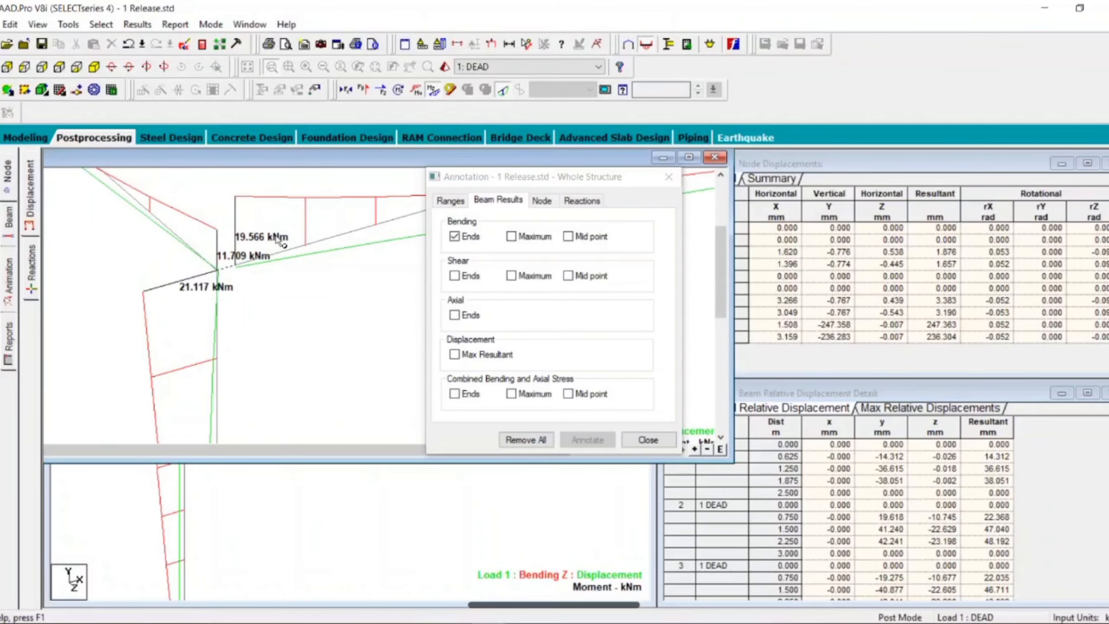
click(715, 157)
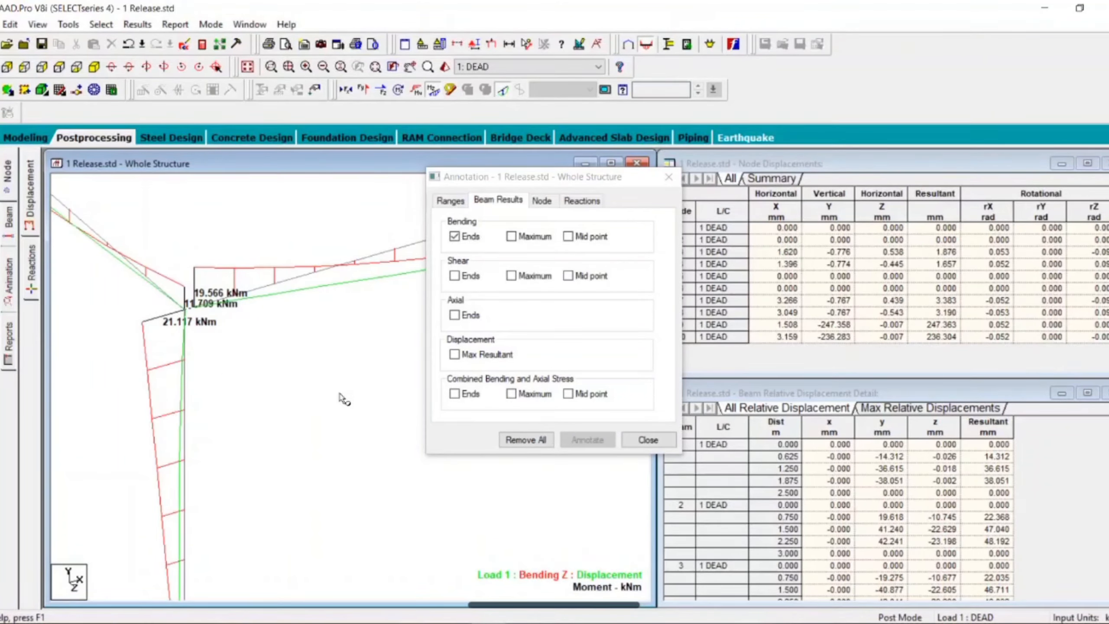
click(648, 439)
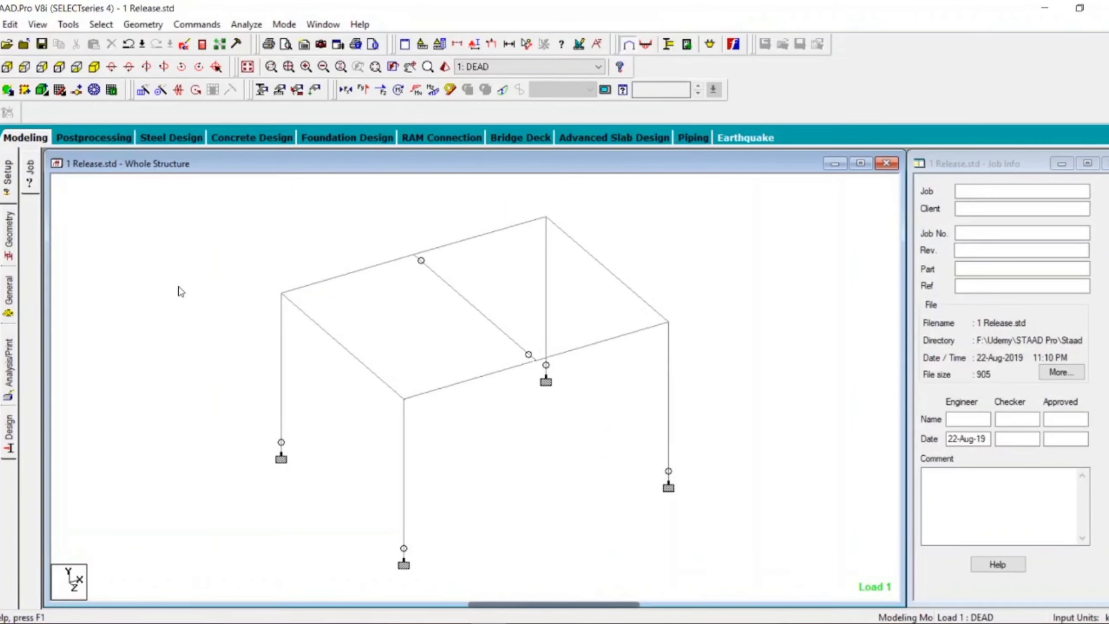
Examine the Release, Offset, Property Reduction Factors and Cable options of the beam member specifications.
click(9, 288)
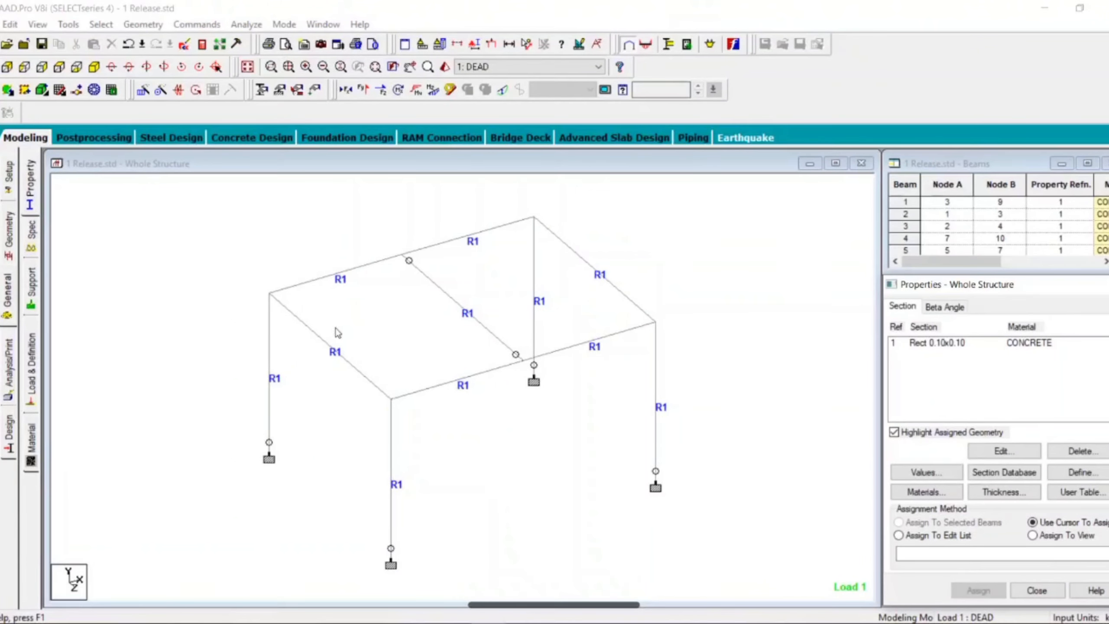
click(34, 248)
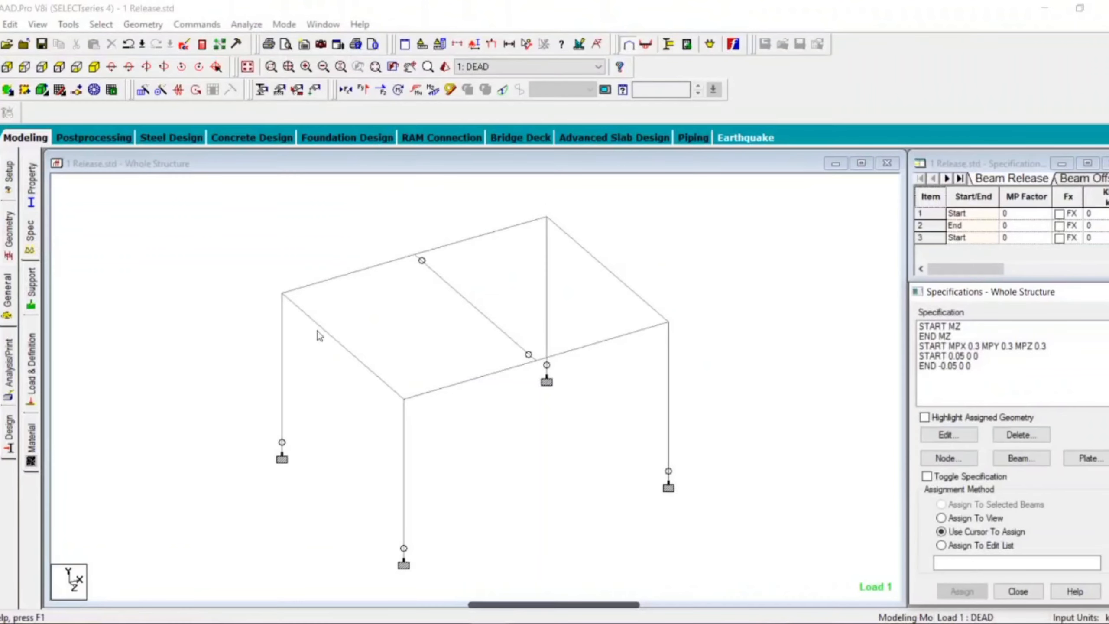
click(1005, 459)
drag(912, 302, 262, 190)
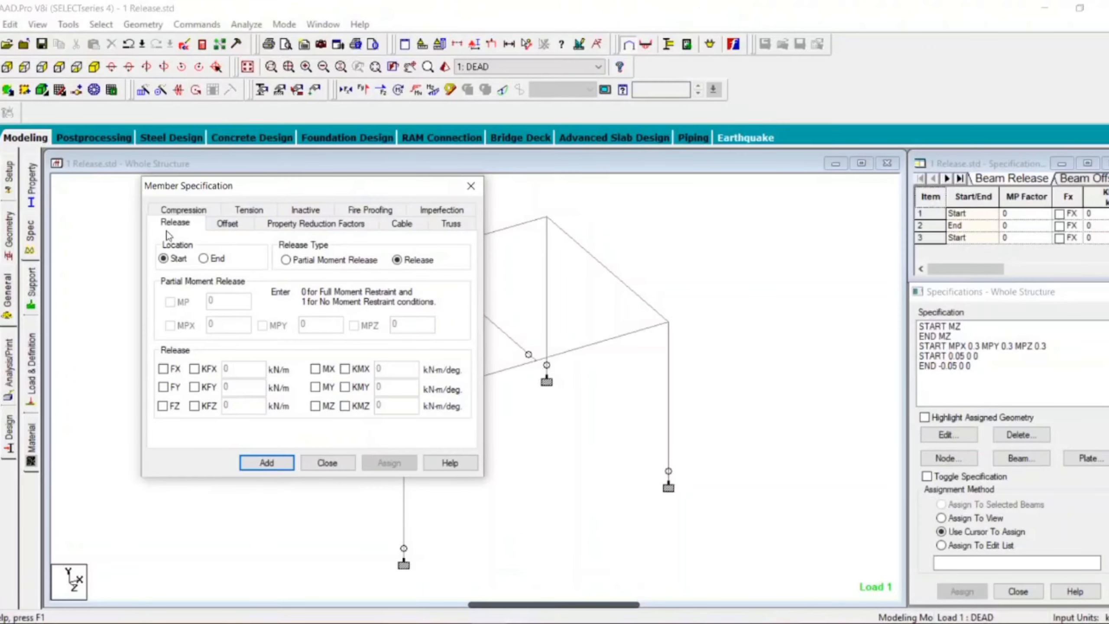
click(225, 232)
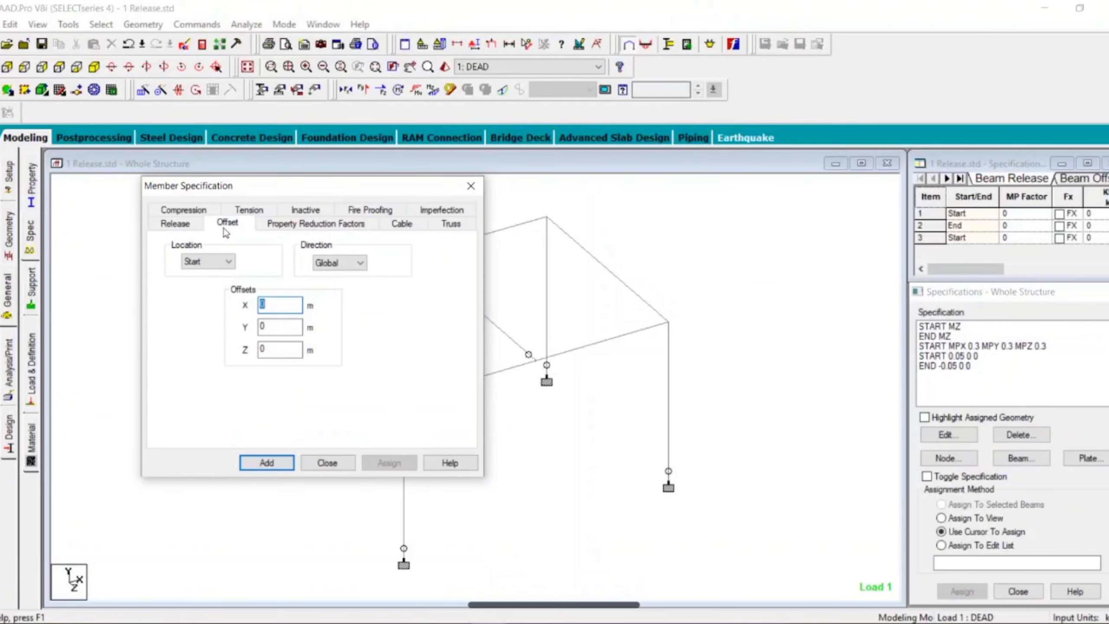
click(282, 224)
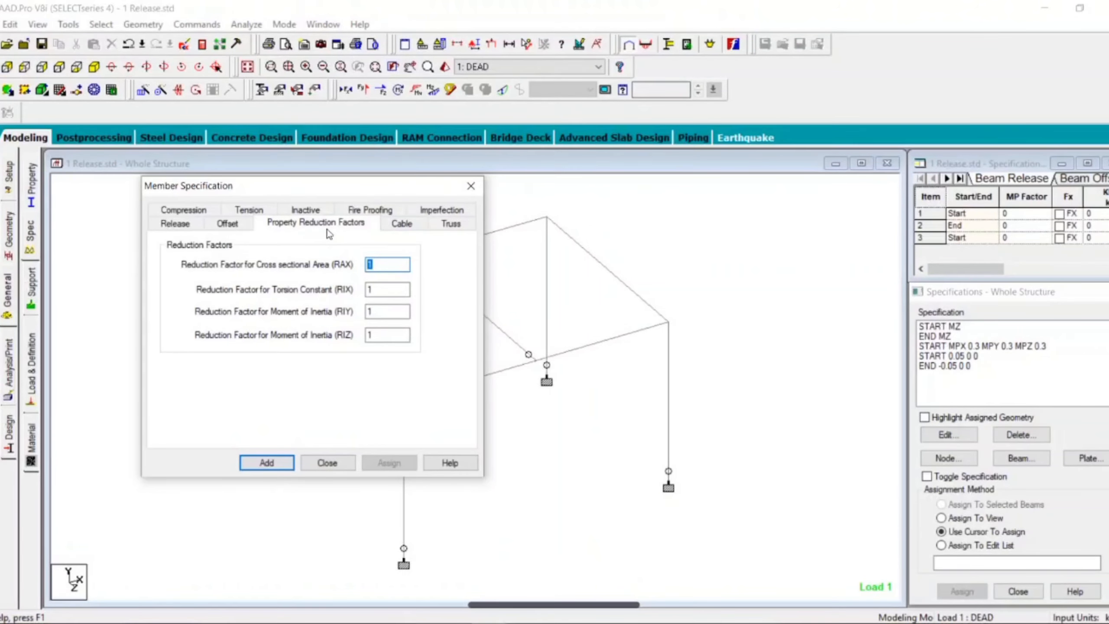
click(399, 224)
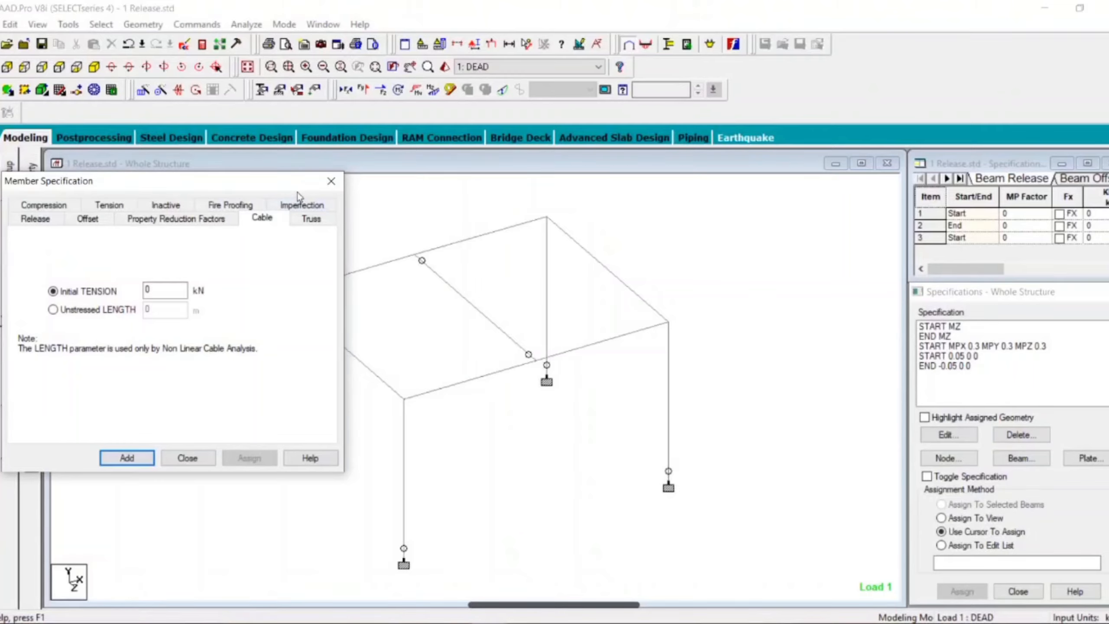
Create a Truss member specification and assign it to the beam joining the left and front columns, deleting the old result files.
click(319, 219)
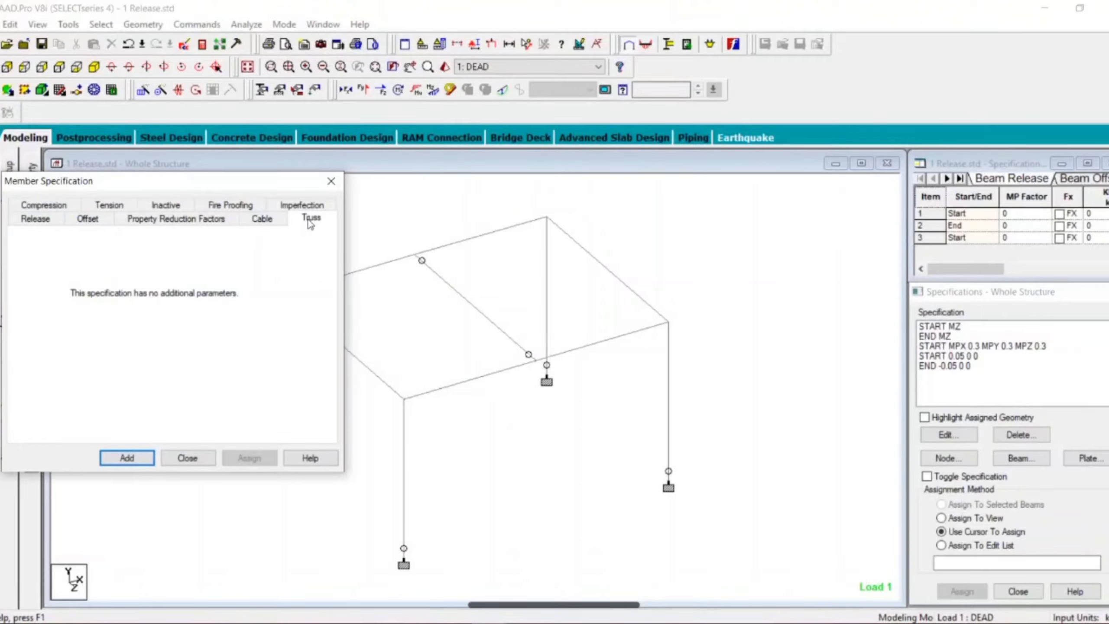
click(133, 457)
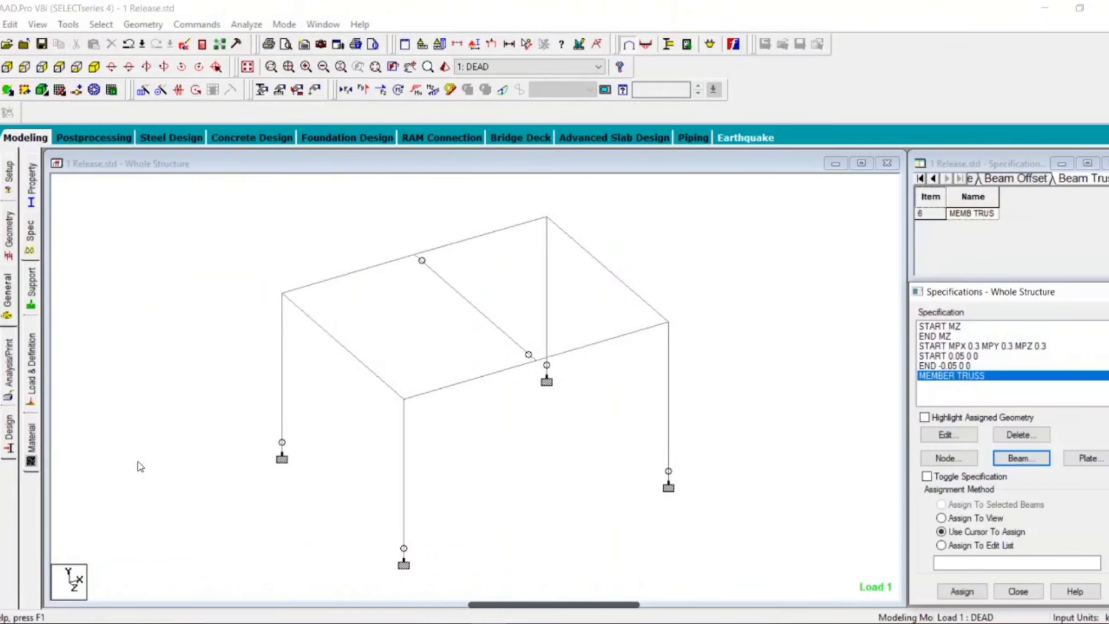
click(324, 333)
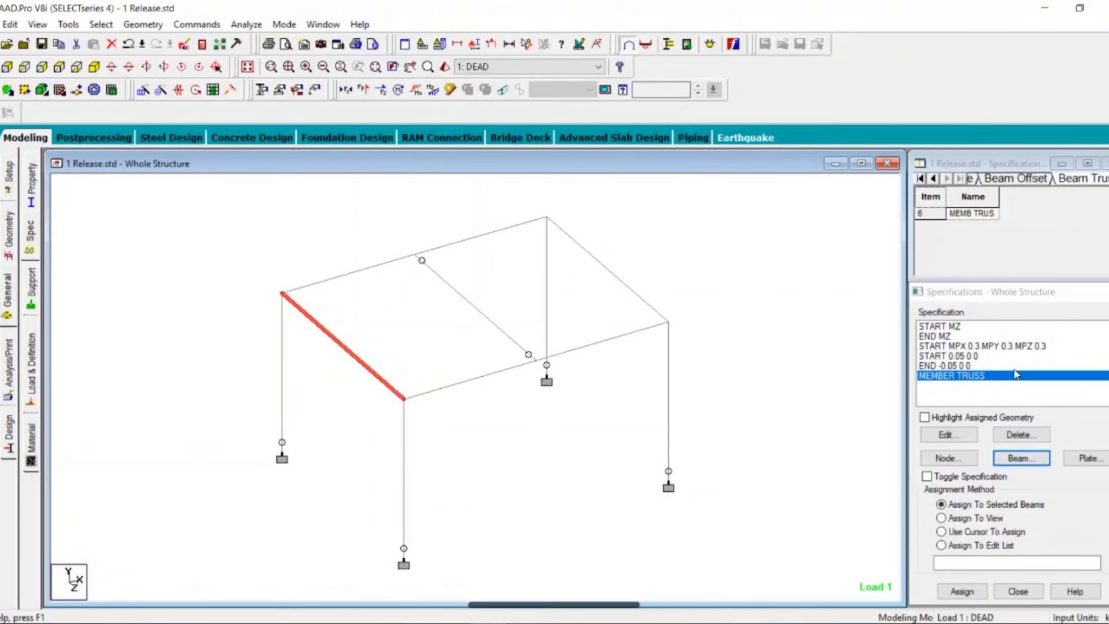
click(963, 591)
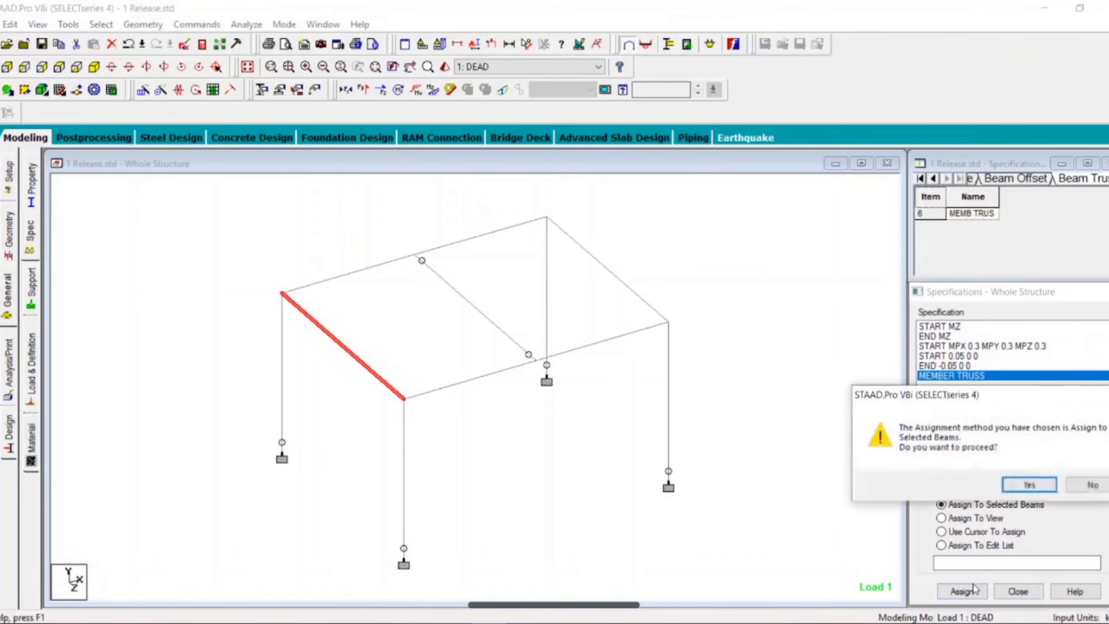
click(1019, 485)
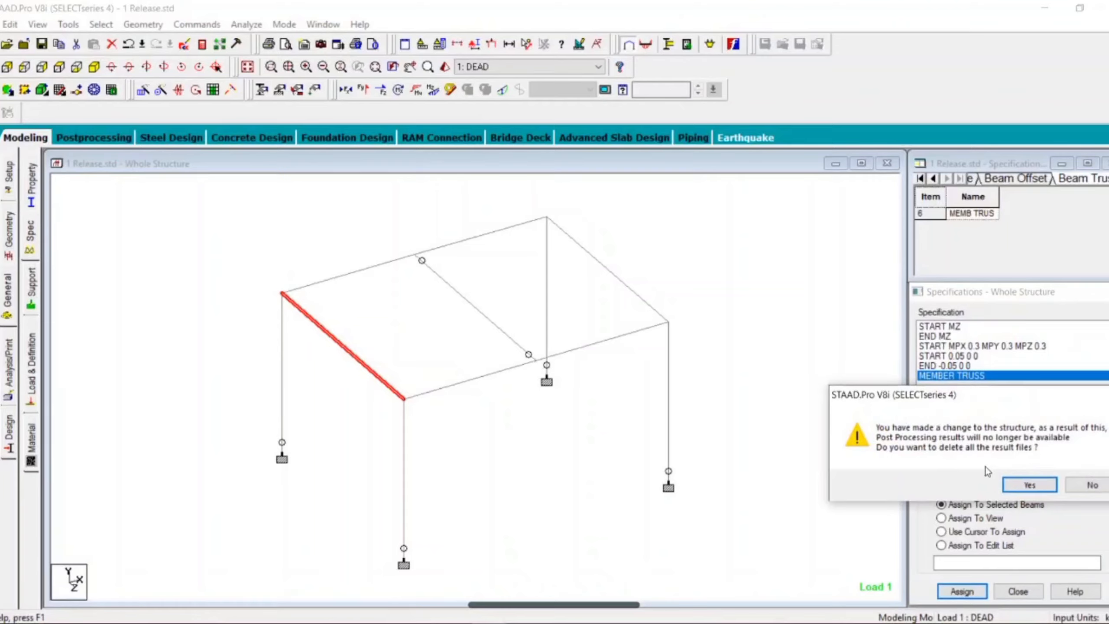
click(1029, 485)
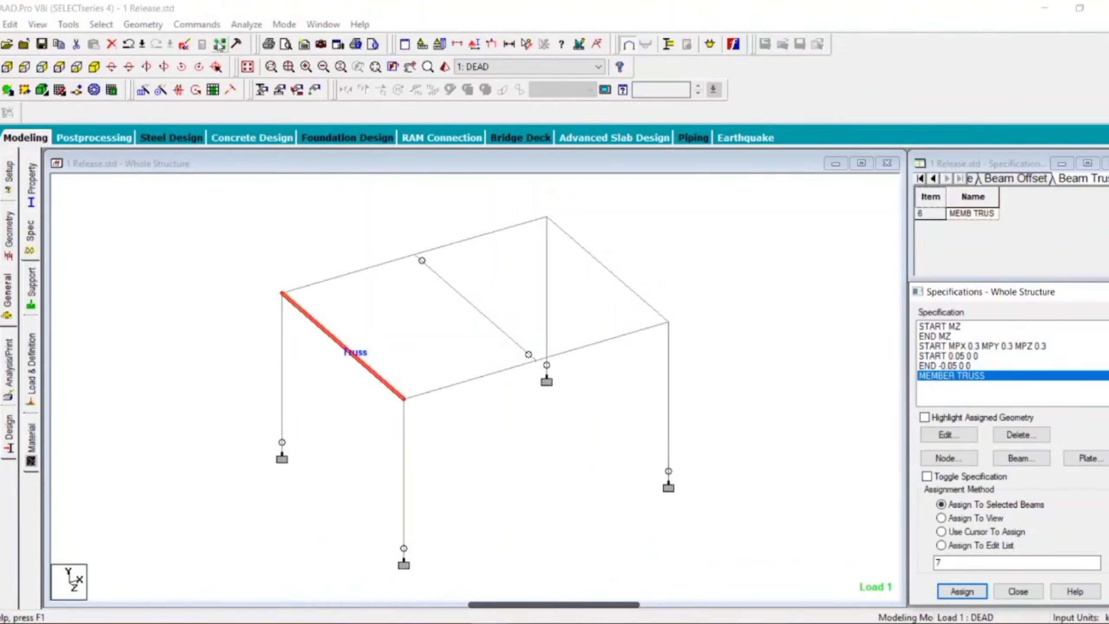
Save the modified structure, run the analysis and stay in modeling mode.
click(245, 24)
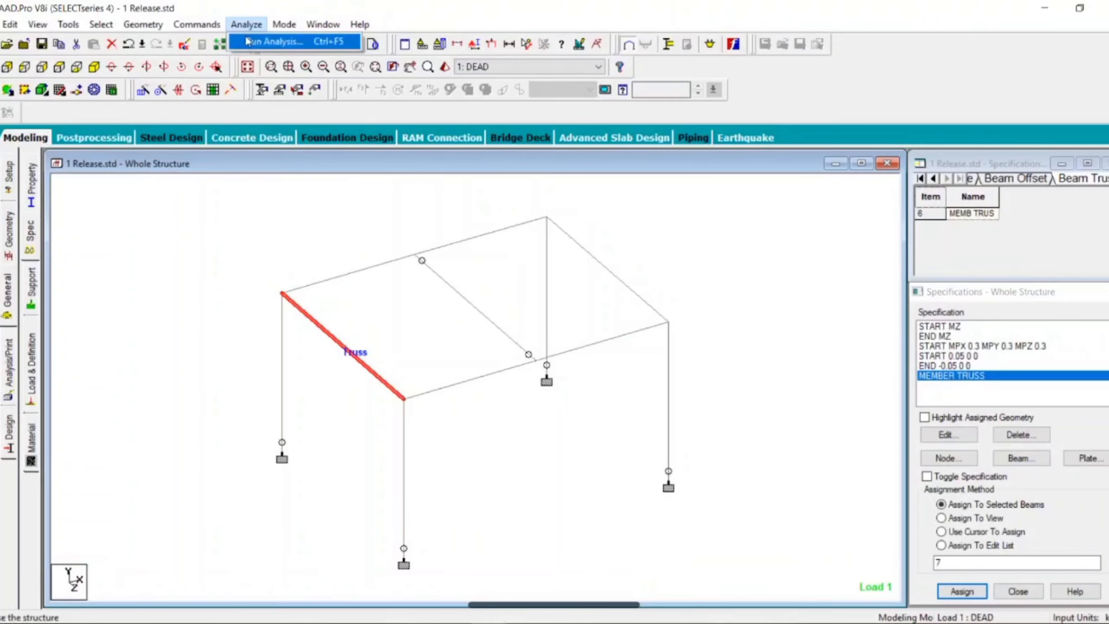
click(273, 41)
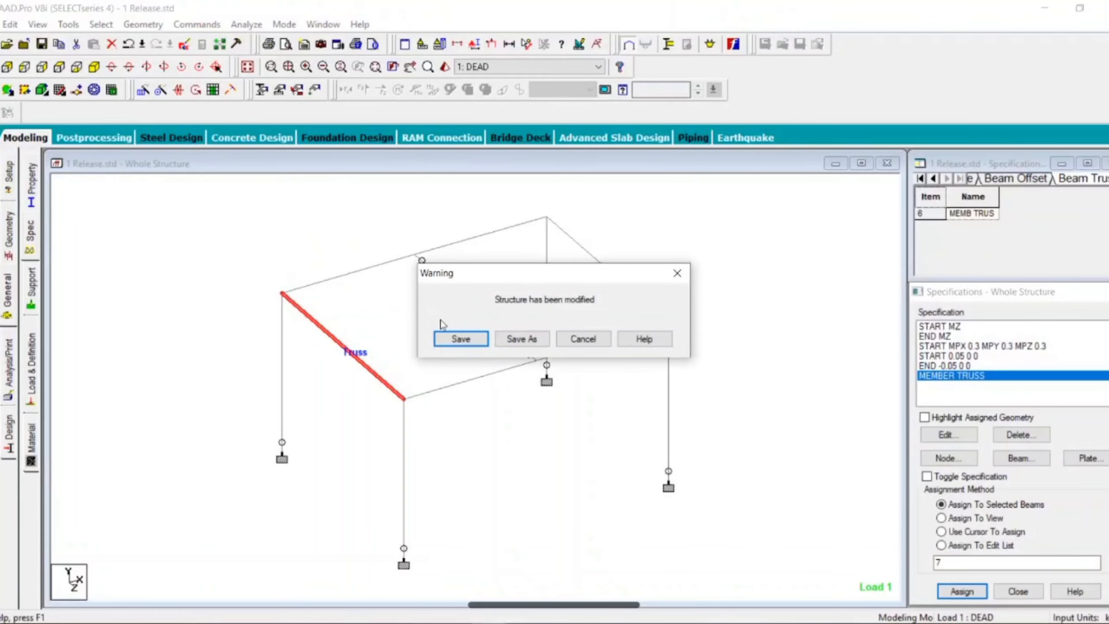
click(461, 339)
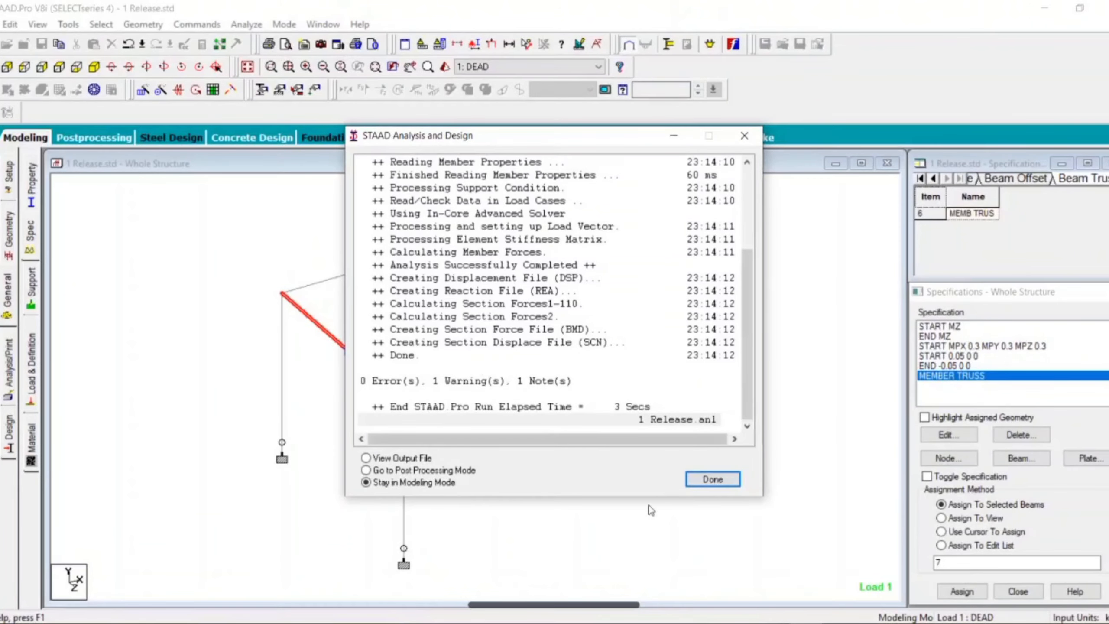
click(725, 482)
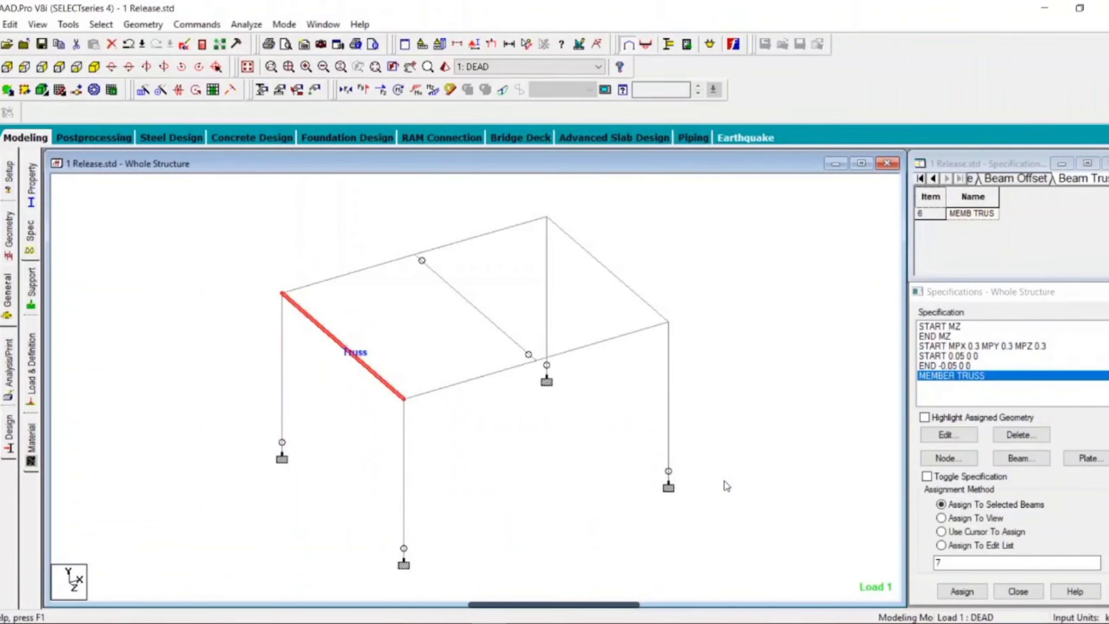
Display the Bending Z diagram for load case 1 DEAD to check the moments along the truss member.
click(74, 139)
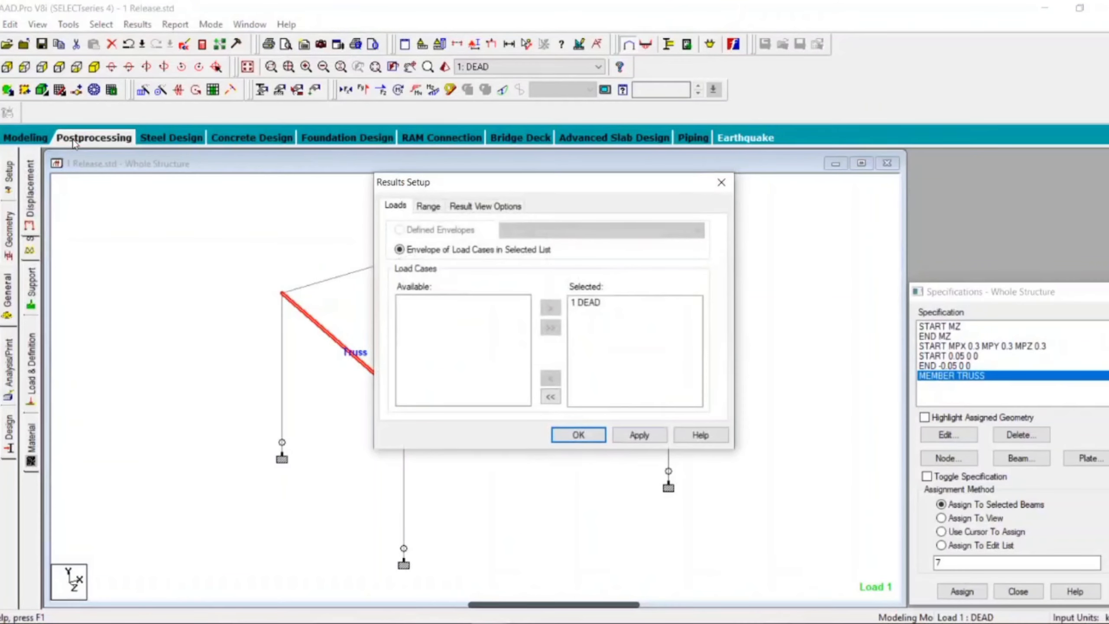
click(572, 434)
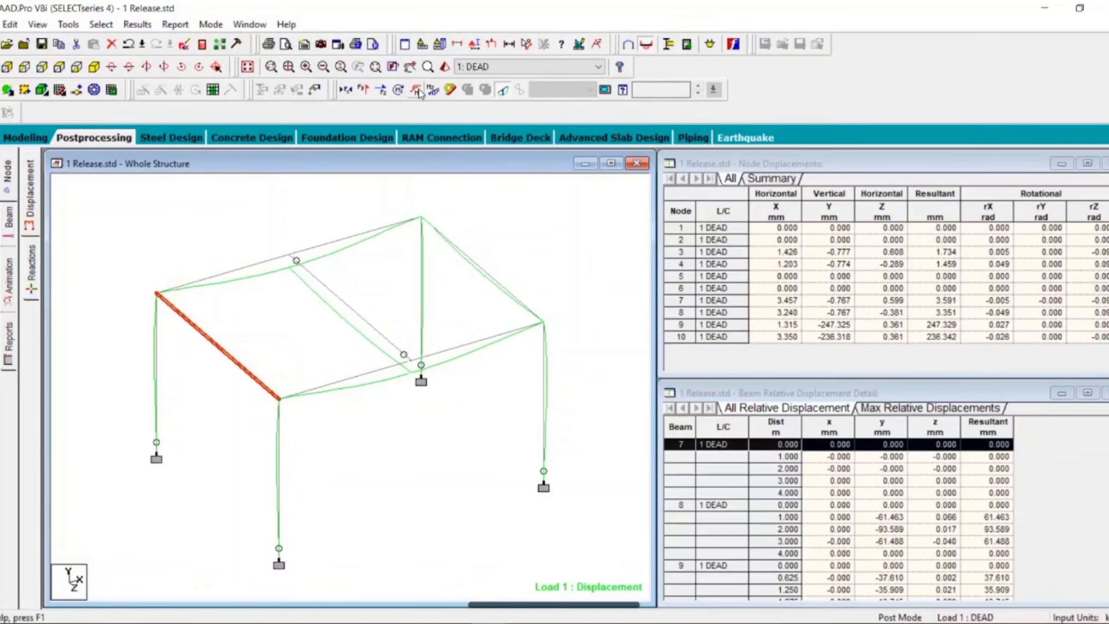
click(433, 89)
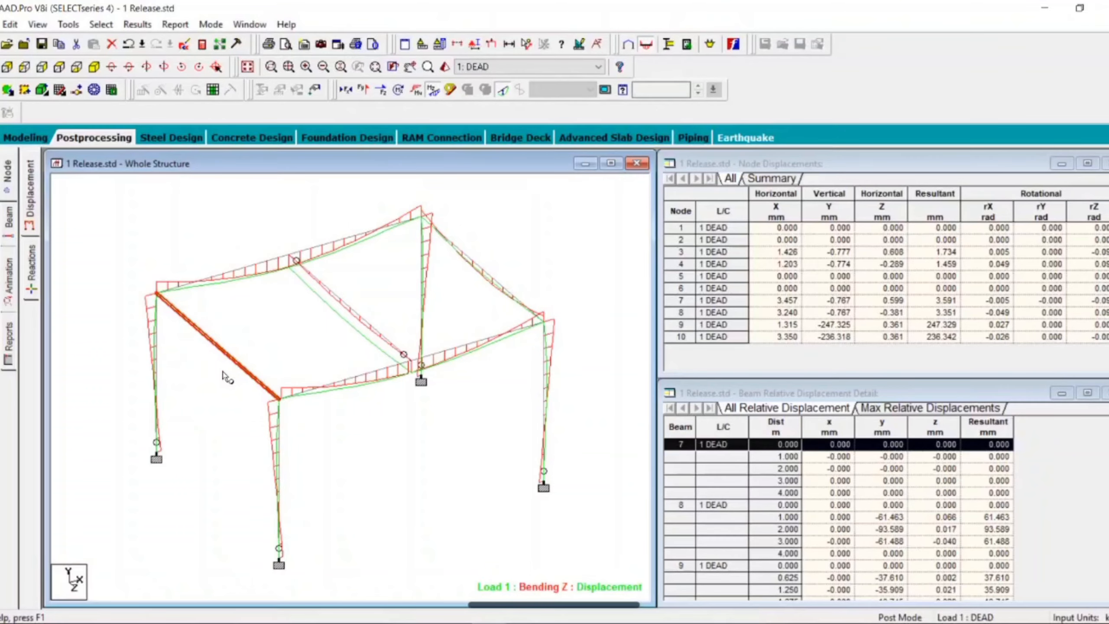
Return to modeling mode and examine the Compression option of the beam member specifications with the truss beam in view.
click(37, 136)
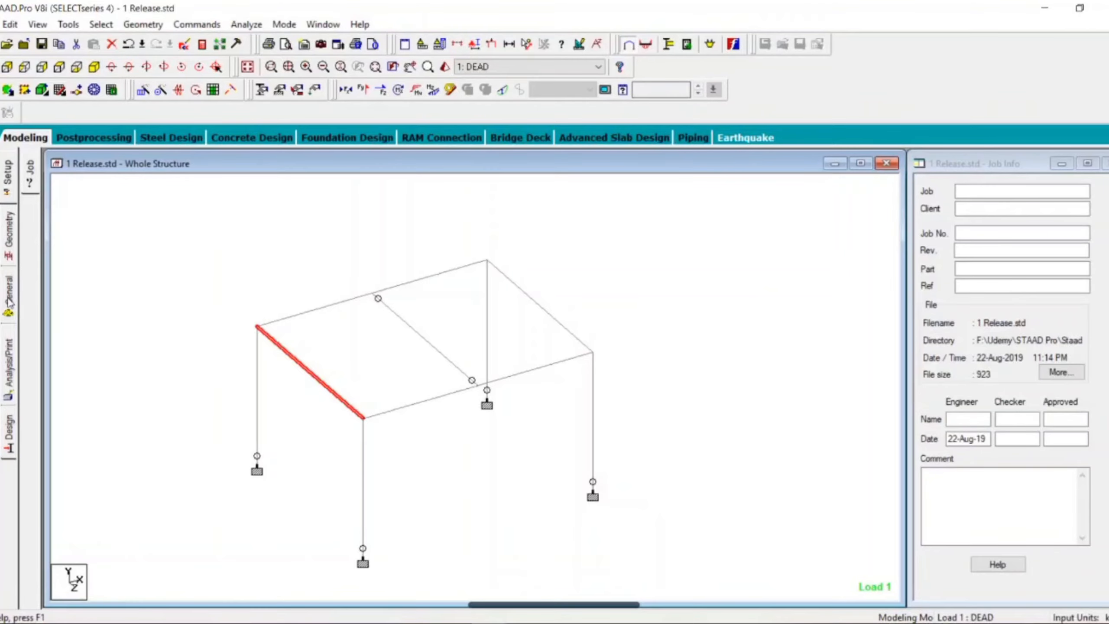
click(9, 301)
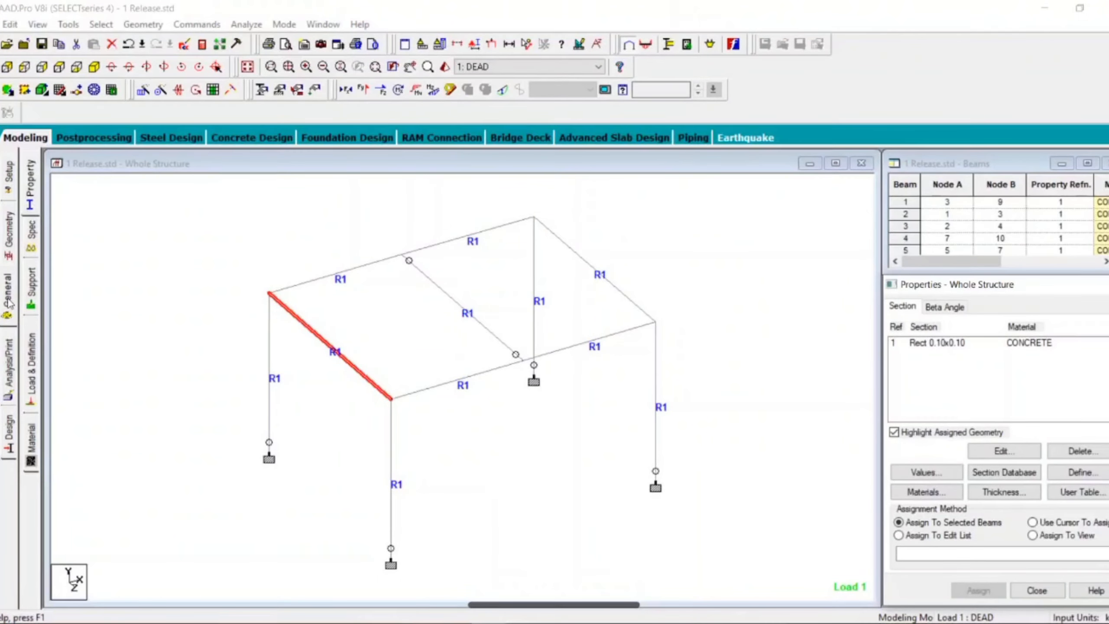
click(31, 244)
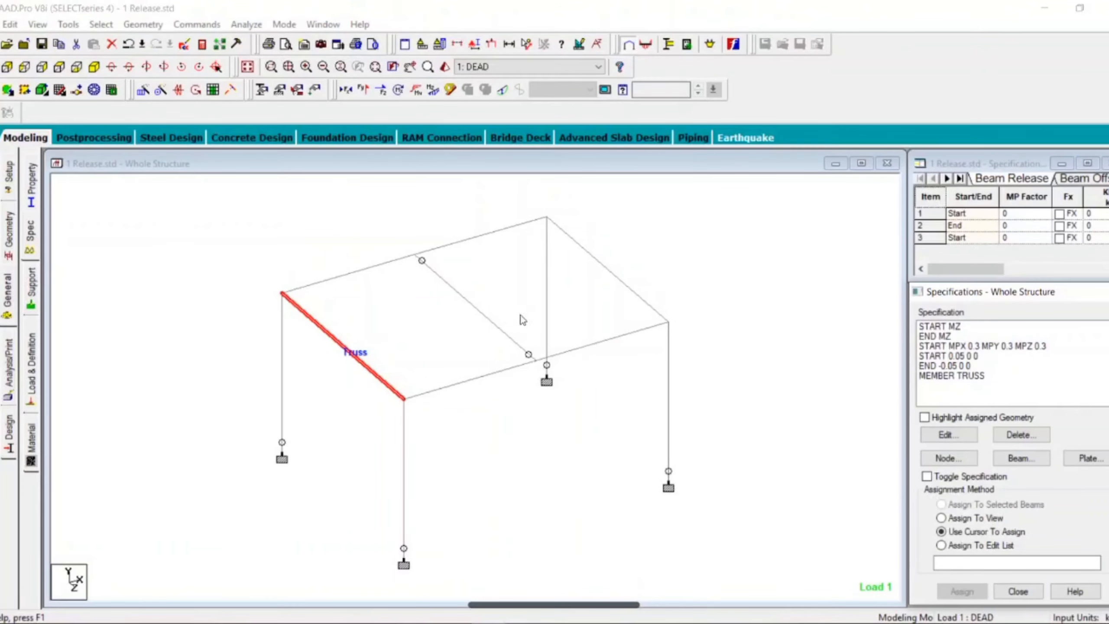
click(1015, 459)
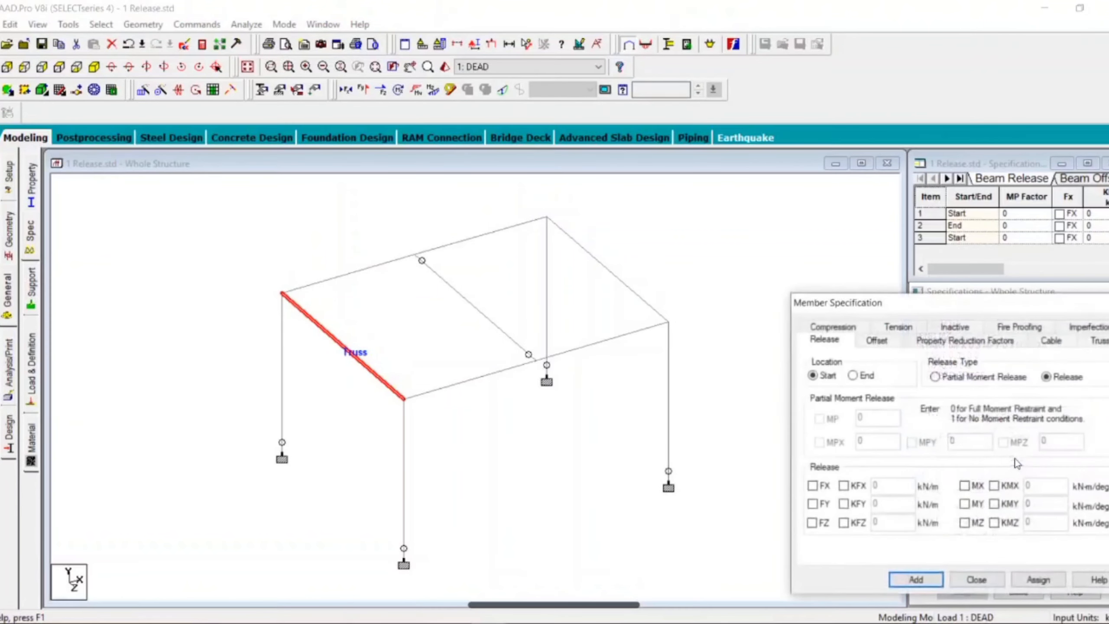
drag(980, 297, 308, 158)
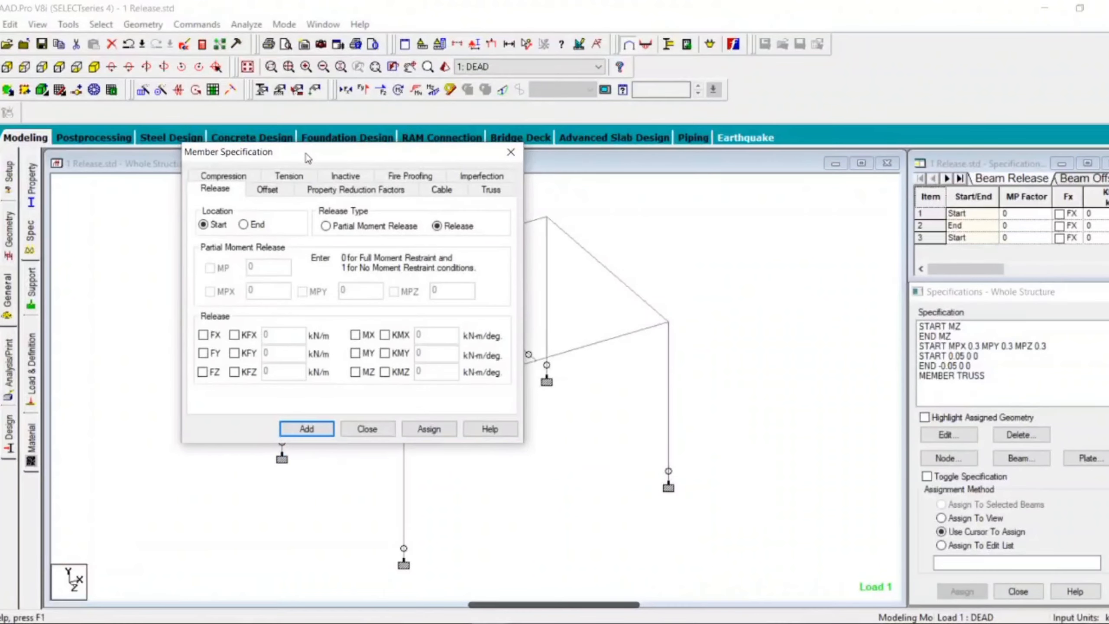
click(238, 177)
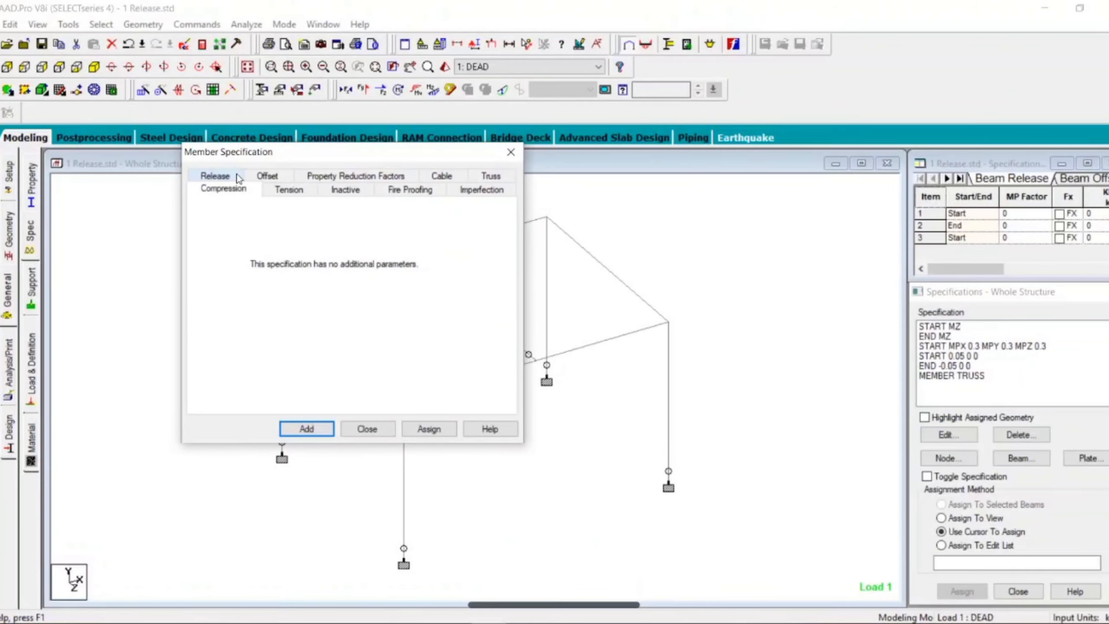
drag(245, 157, 717, 162)
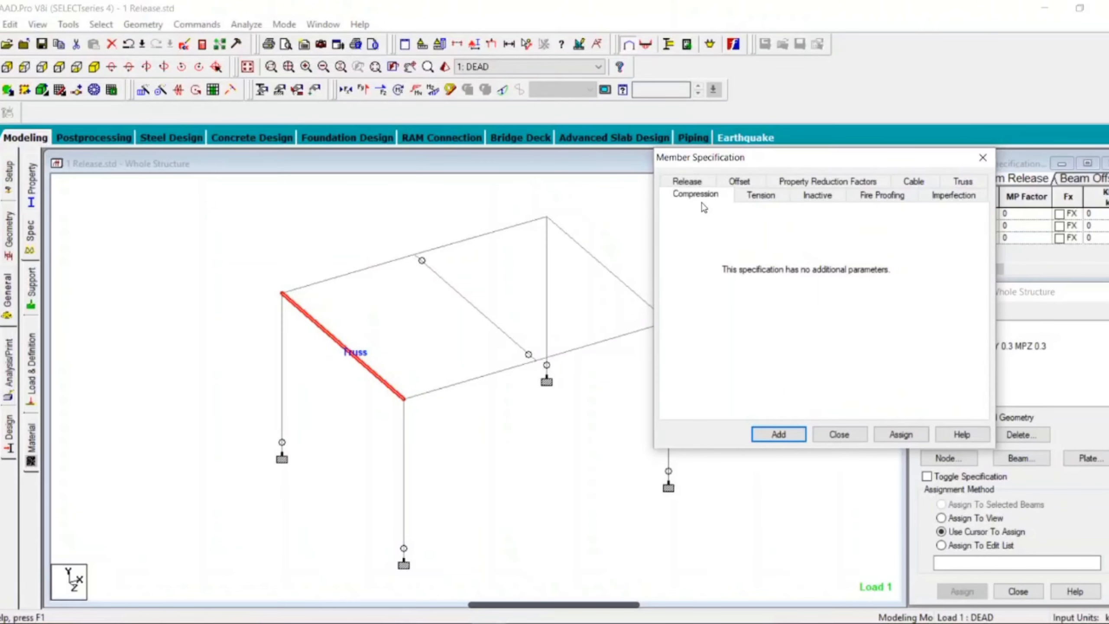
Examine the Tension, Inactive, Fire Proofing and Imperfection beam specifications, and close the dialog without adding any.
click(755, 200)
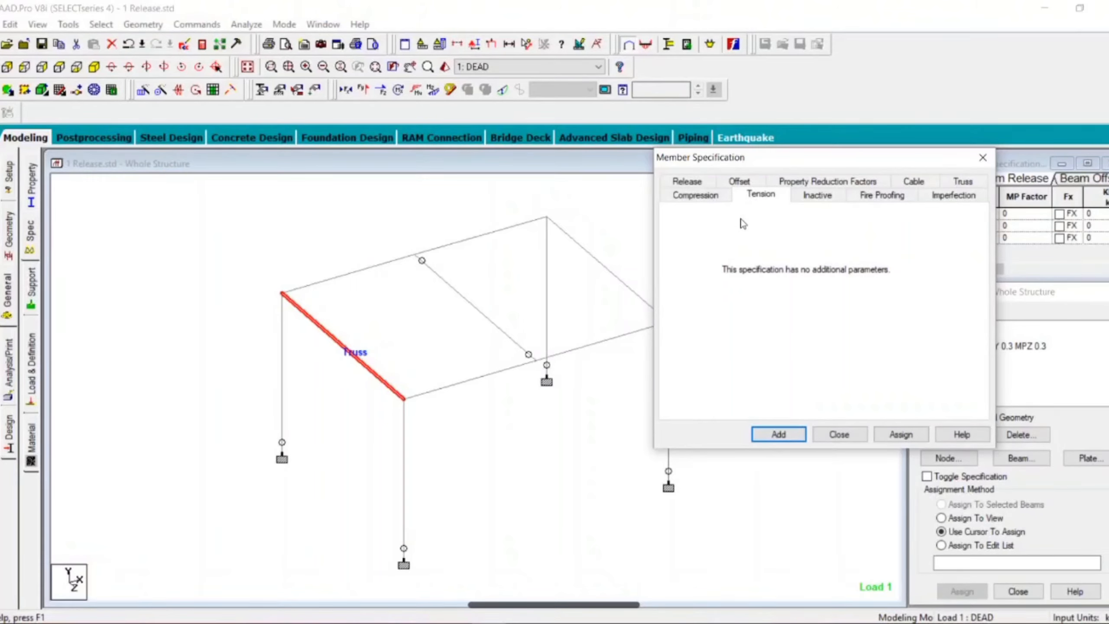
click(836, 196)
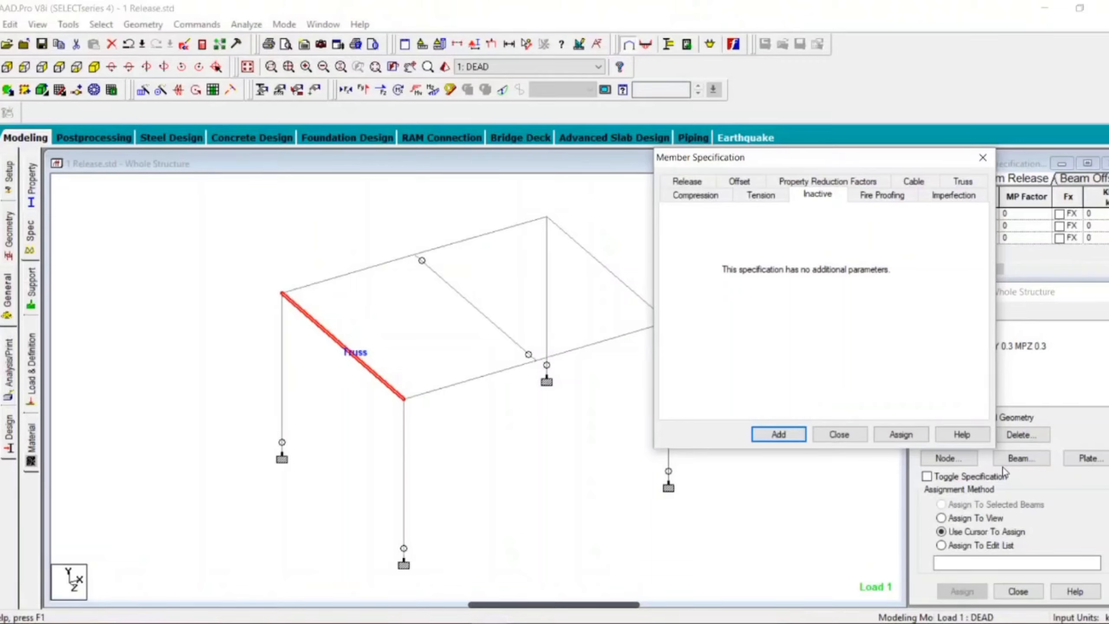
click(878, 201)
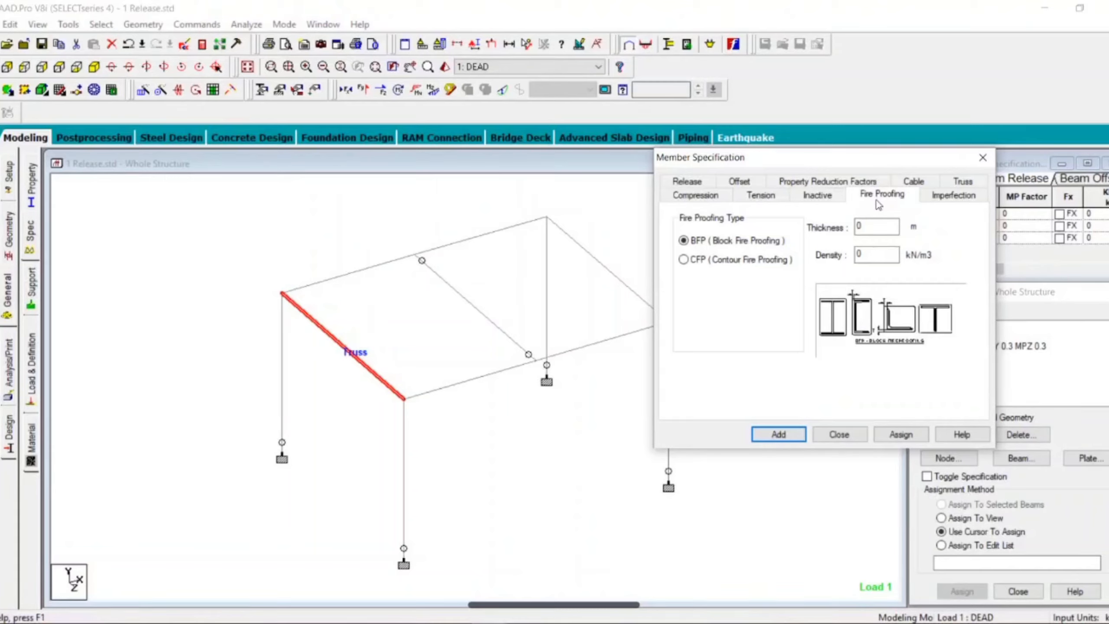
click(929, 202)
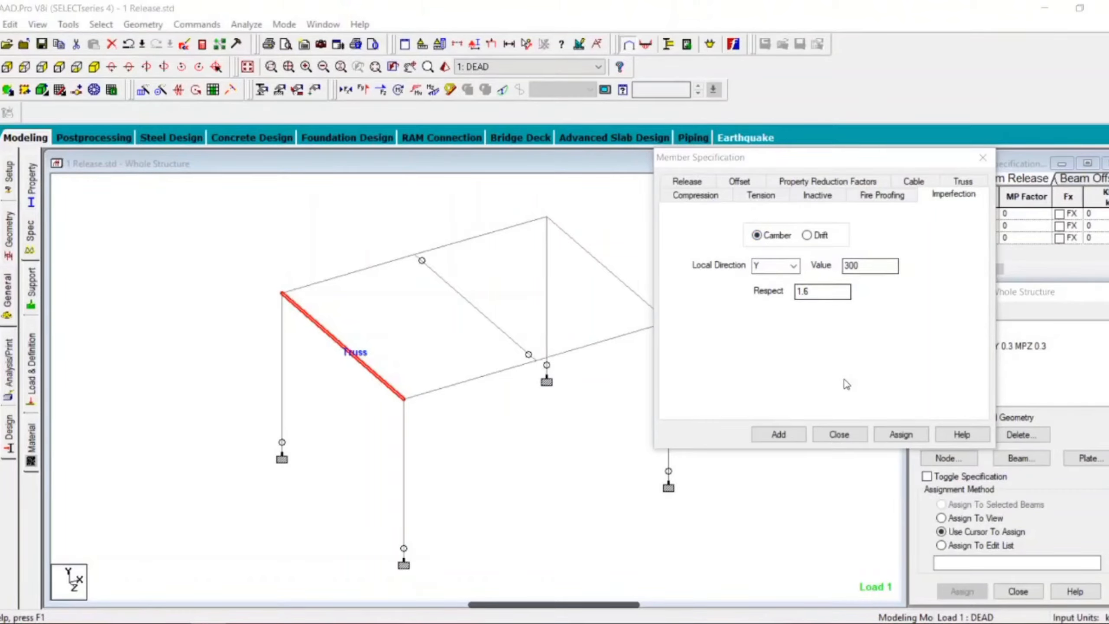
click(839, 435)
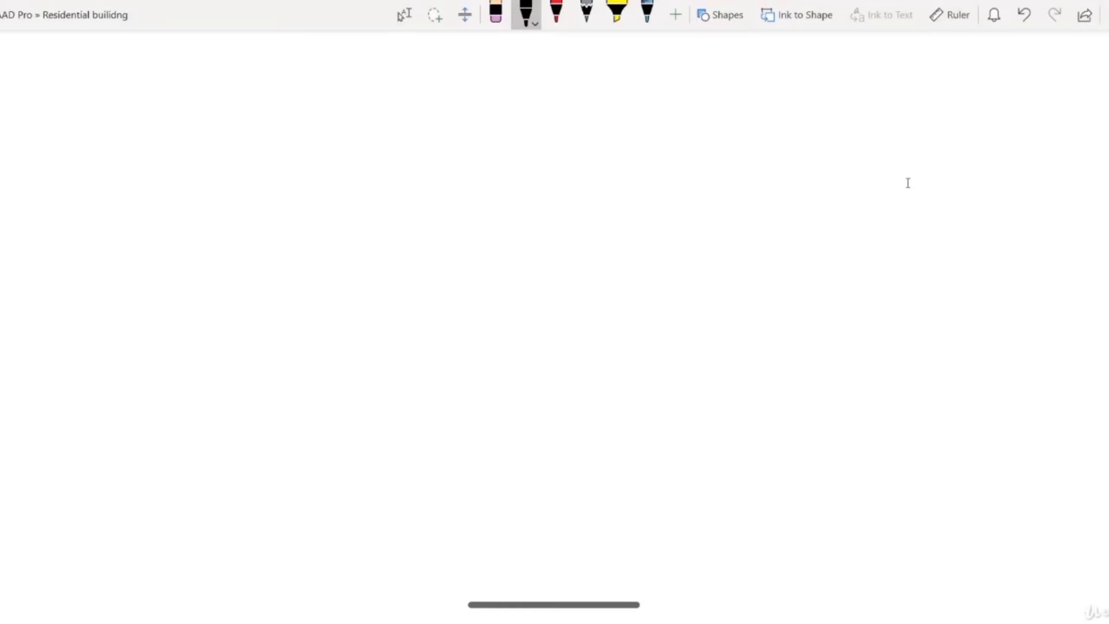
Switch to the blank notes page and sketch a small stick figure in black ink, labelled "client" with a $ sign beside it.
mouse_move(489, 138)
mouse_down()
mouse_move(490, 173)
mouse_move(491, 162)
mouse_up()
mouse_move(488, 184)
mouse_down()
mouse_move(481, 192)
mouse_move(496, 187)
mouse_up()
mouse_move(488, 111)
mouse_down()
mouse_move(481, 124)
mouse_move(502, 117)
mouse_up()
drag(506, 114, 527, 115)
drag(536, 104, 536, 114)
mouse_move(591, 89)
mouse_down()
mouse_move(571, 111)
mouse_move(584, 115)
mouse_up()
click(596, 121)
Sketch a simple shape beside the client figure, with a peaked roof line, two upward arrows and a sloping base line.
drag(308, 162, 312, 208)
drag(332, 158, 339, 200)
mouse_move(291, 175)
mouse_down()
mouse_move(317, 143)
mouse_move(363, 156)
mouse_up()
mouse_move(366, 207)
mouse_down()
mouse_move(297, 230)
mouse_move(320, 219)
mouse_up()
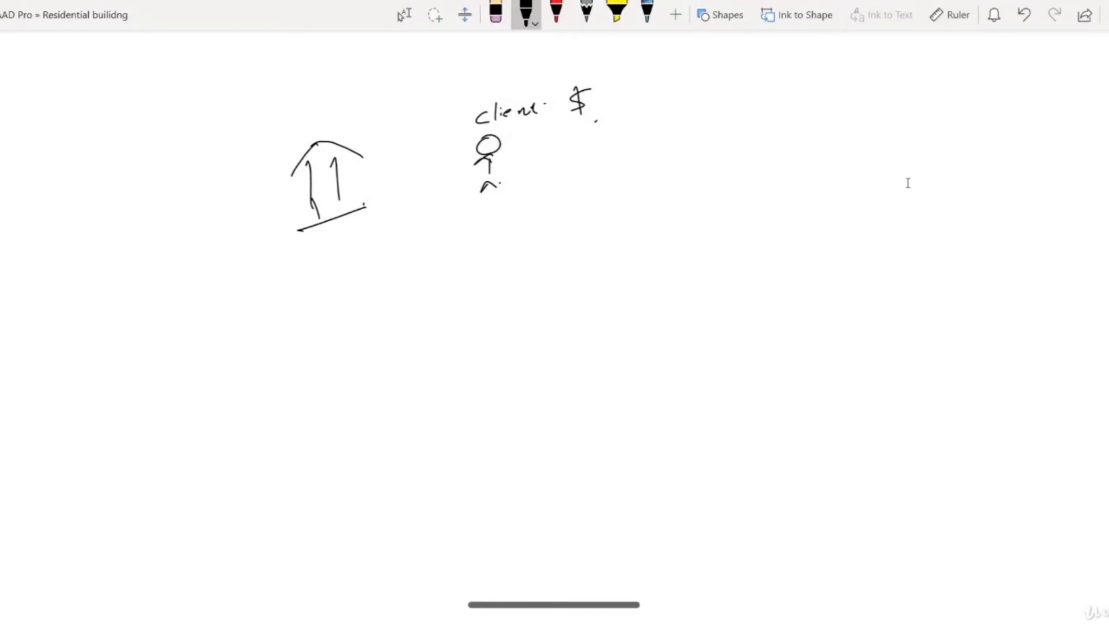